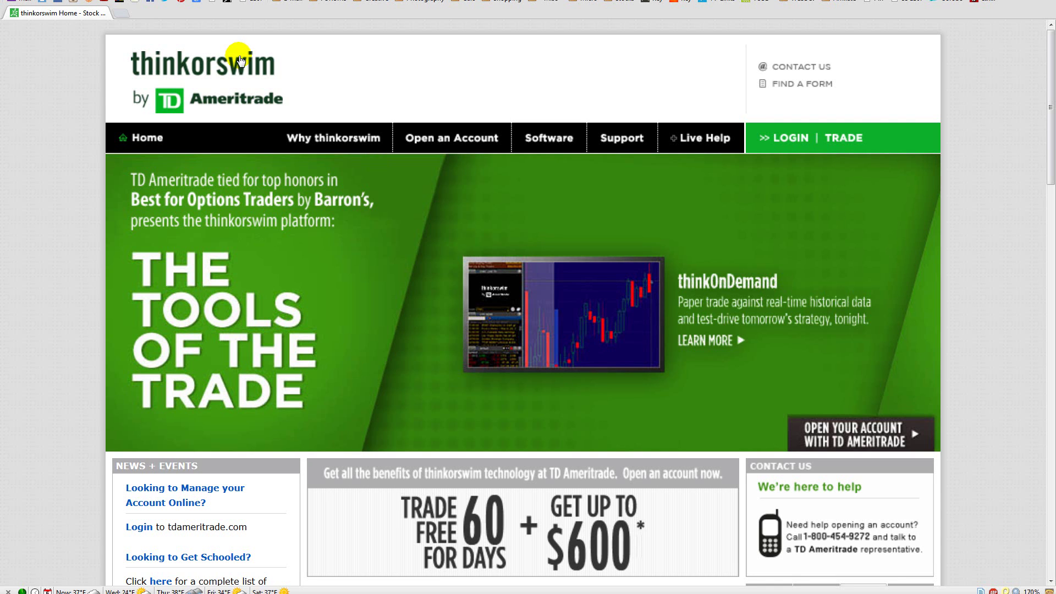
Open the Paper trading - paperMoney page from the thinkorswim website's Software menu.
{"action": "mouse_move", "coordinate": [566, 141]}
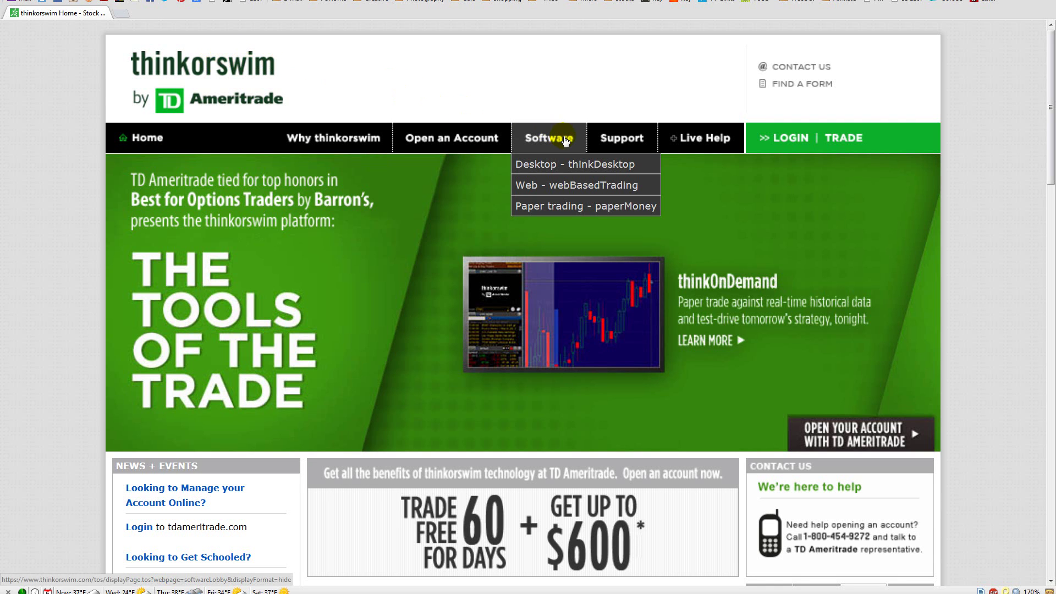
{"action": "left_click", "coordinate": [571, 211]}
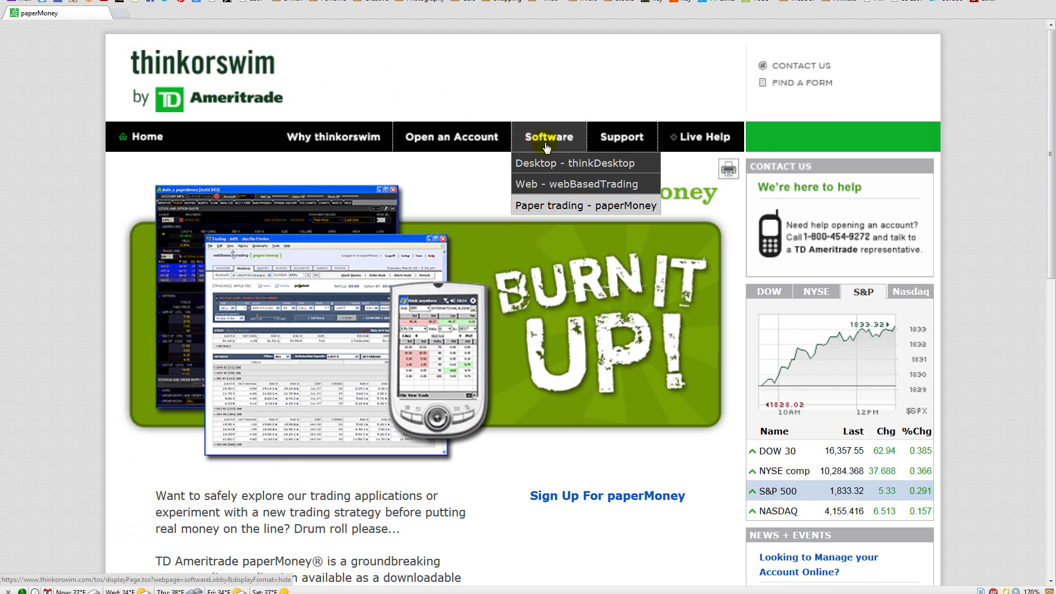
Open the thinkDesktop software page, then dismiss the platform's system error with Continue.
{"action": "left_click", "coordinate": [547, 161]}
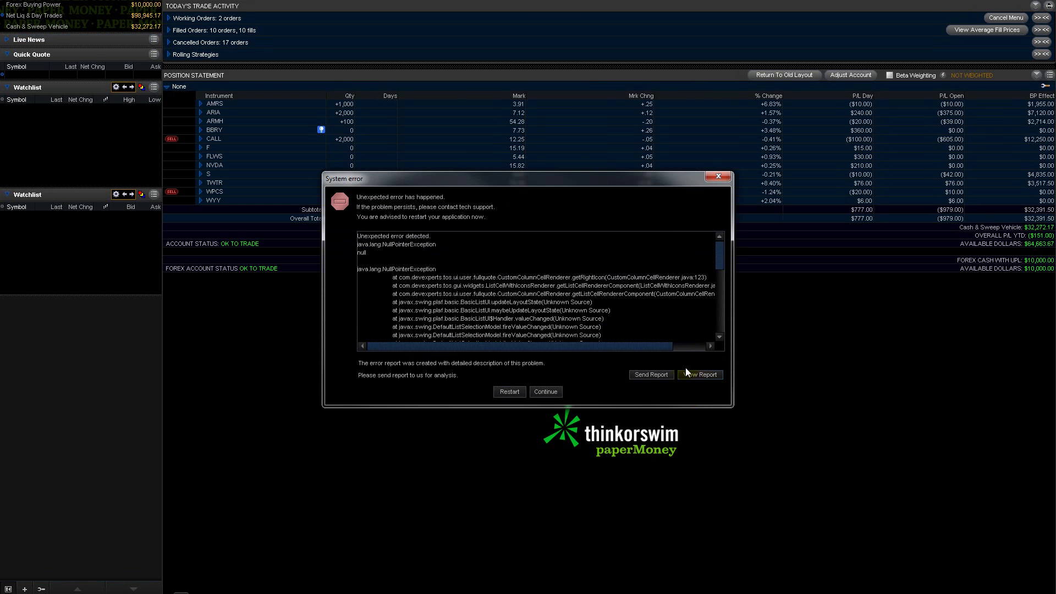
{"action": "left_click", "coordinate": [546, 392]}
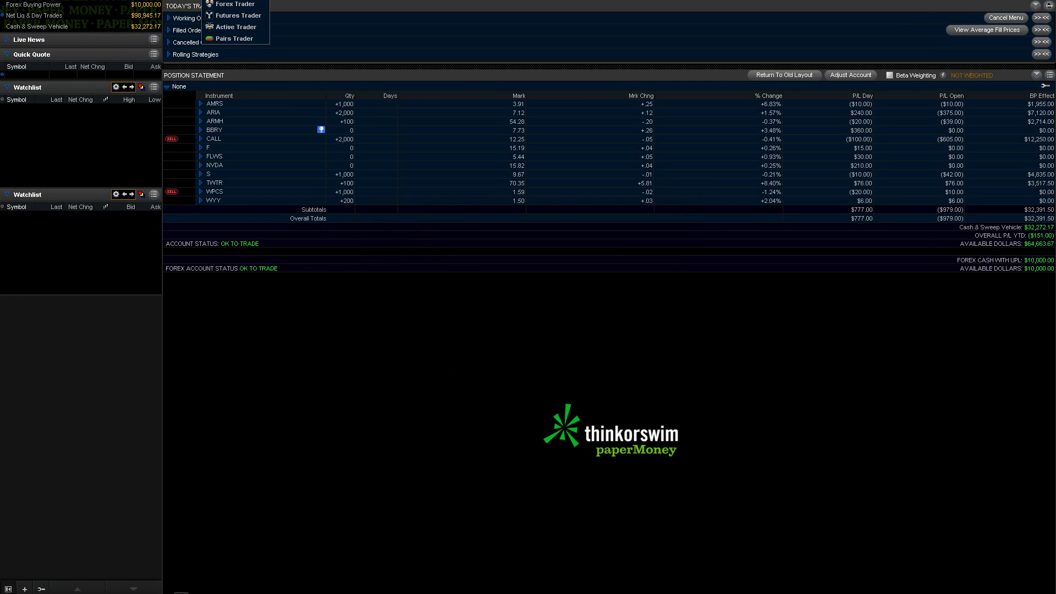
Load TWTR on the All Products trade page with Underlying and Order Entry Tools expanded.
{"action": "left_click", "coordinate": [236, 6]}
{"action": "left_click", "coordinate": [237, 6]}
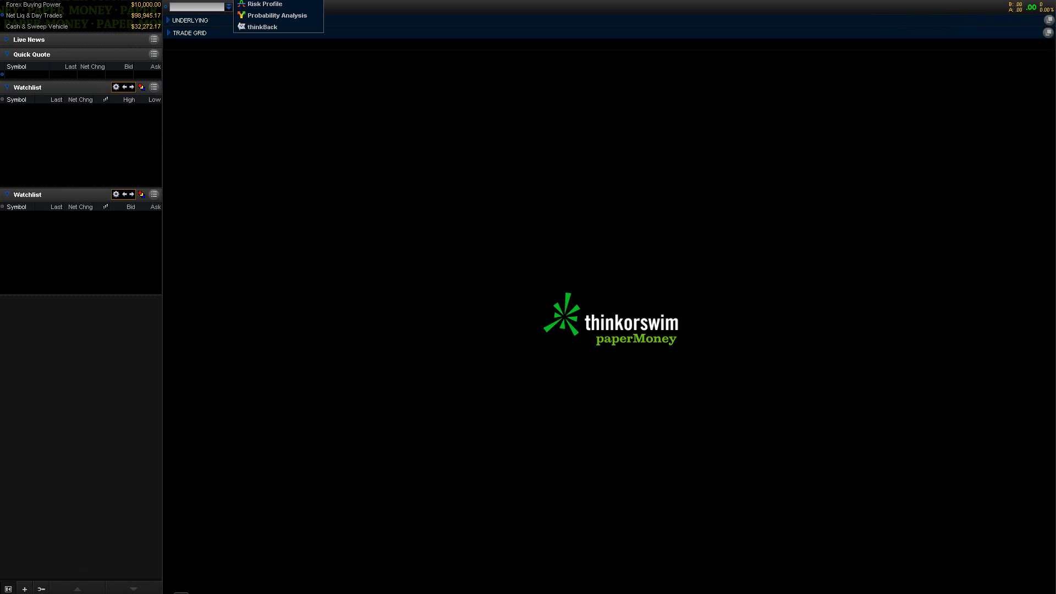
{"action": "key", "text": "Escape"}
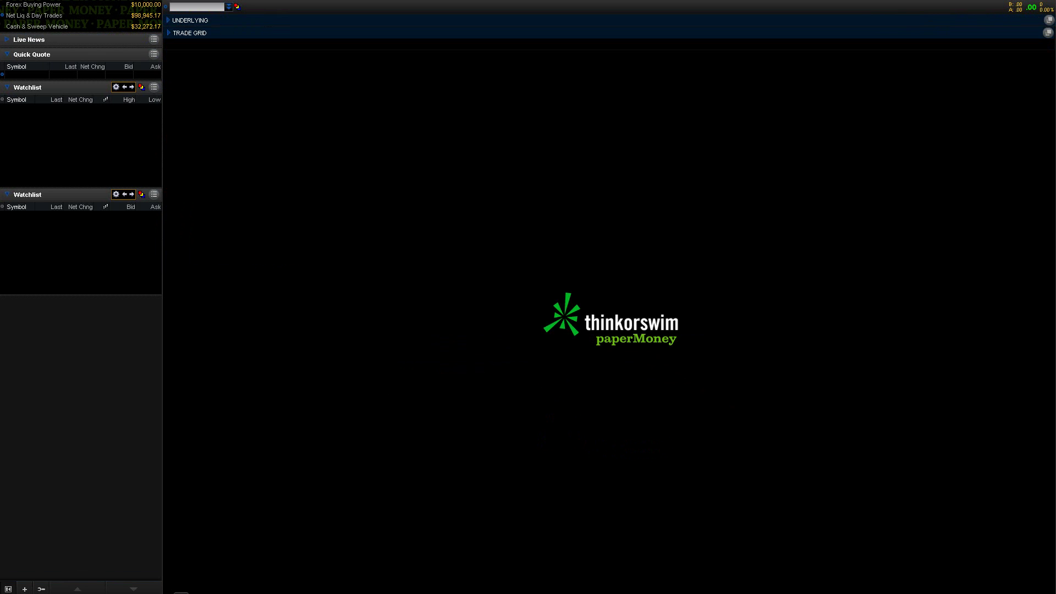
{"action": "left_click", "coordinate": [173, 22]}
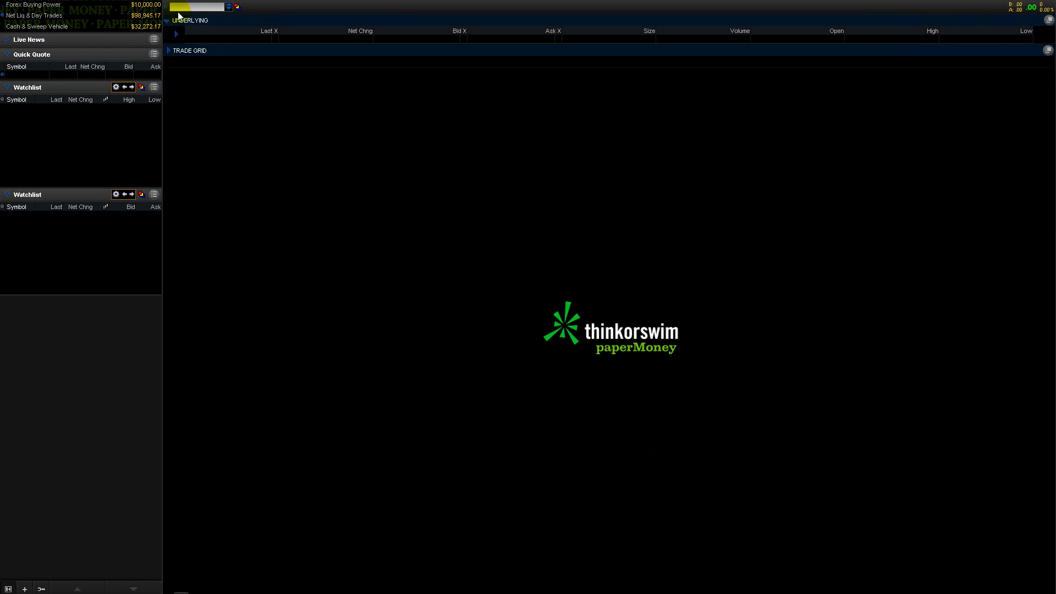
{"action": "left_click", "coordinate": [185, 5]}
{"action": "type", "text": "TWTR"}
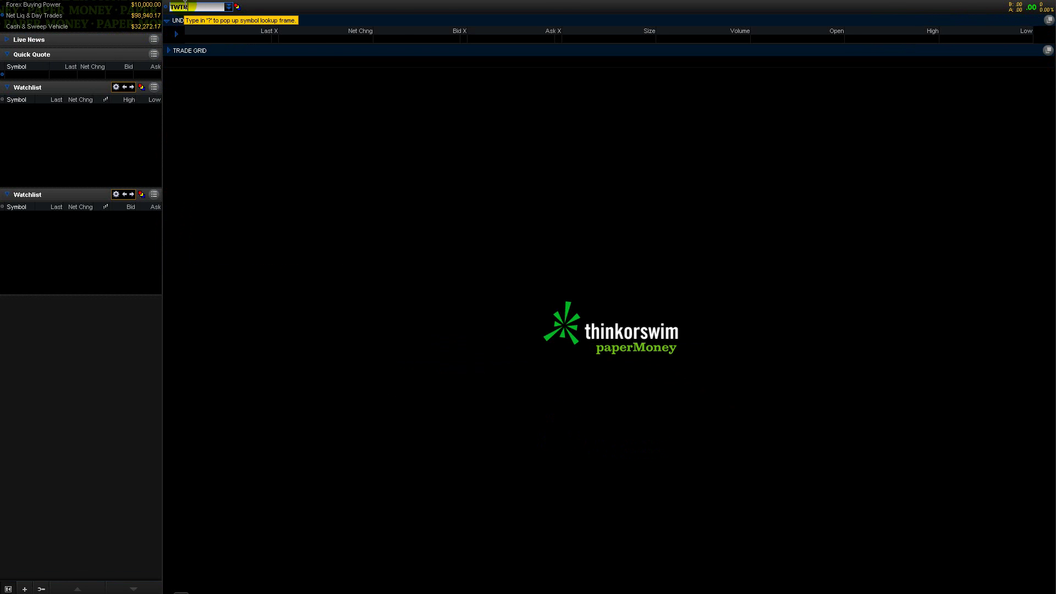
{"action": "key", "text": "Return"}
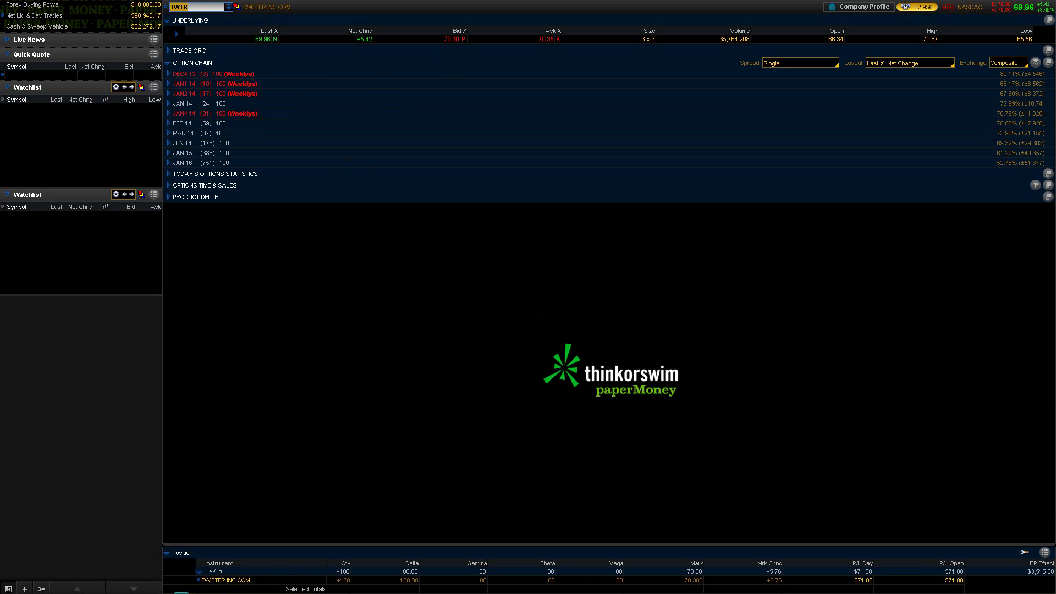
{"action": "left_click", "coordinate": [181, 592]}
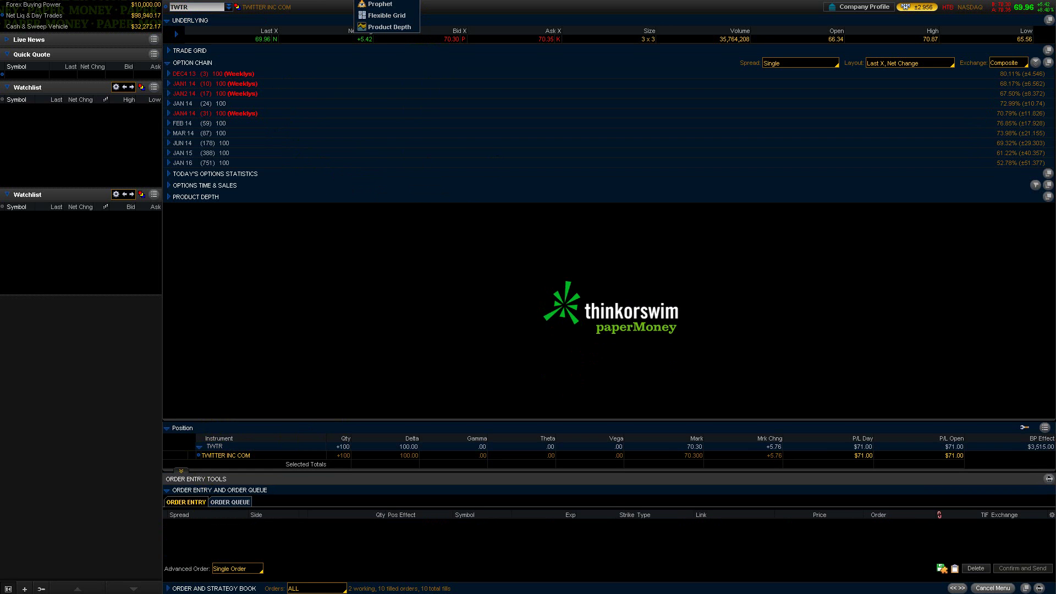
Open the Charts page and load a TWTR chart.
{"action": "left_click", "coordinate": [385, 1]}
{"action": "left_click", "coordinate": [217, 7]}
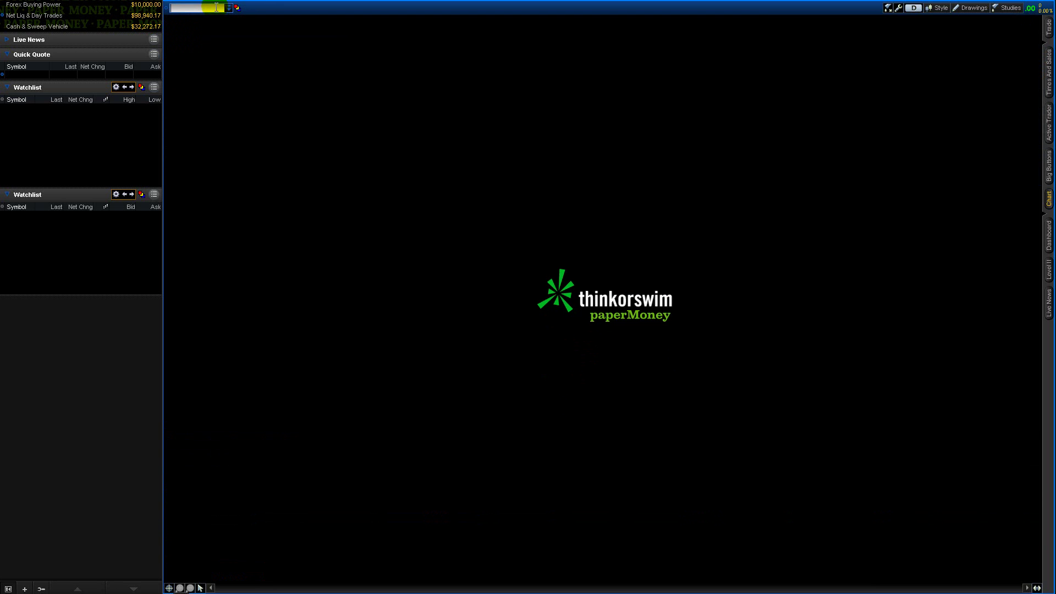
{"action": "type", "text": "TWTR"}
{"action": "key", "text": "Return"}
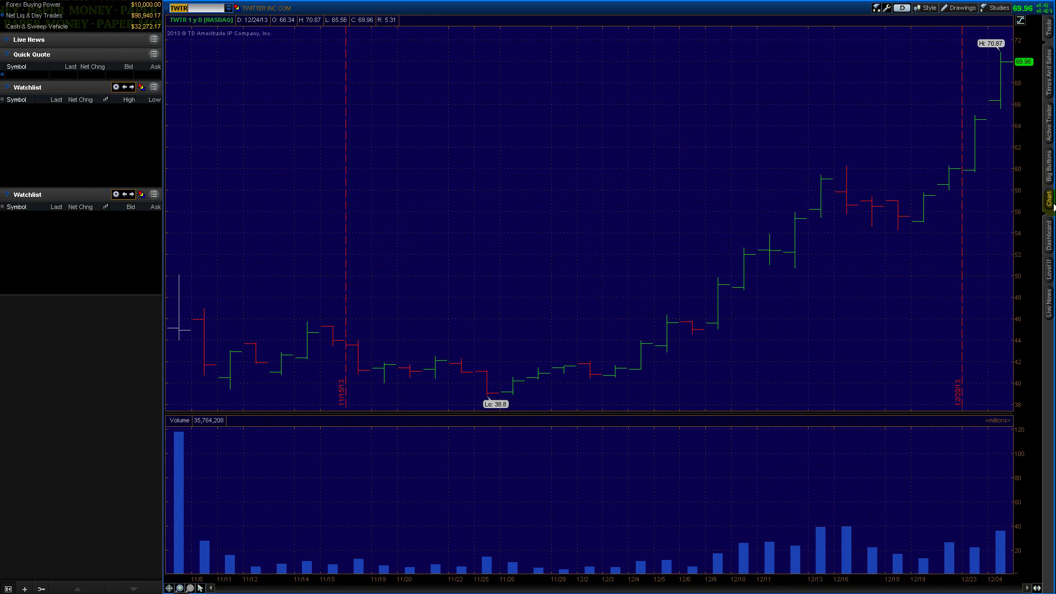
Add Dashboard, Level II, Live News, Active Trader and Time and Sales panels beside the chart.
{"action": "left_click", "coordinate": [1050, 237]}
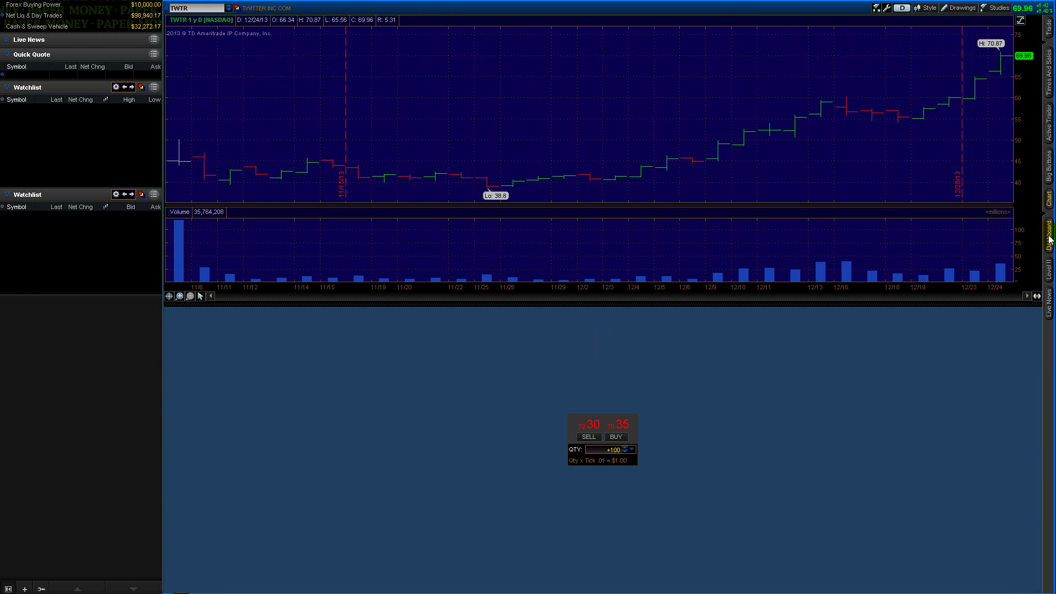
{"action": "left_click", "coordinate": [1050, 272]}
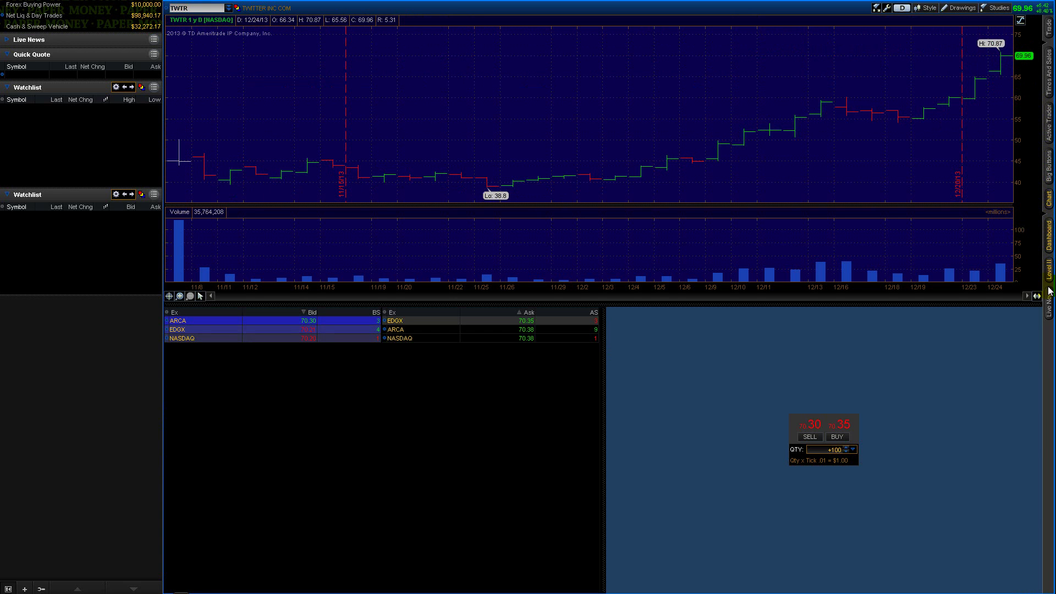
{"action": "left_click", "coordinate": [1050, 305]}
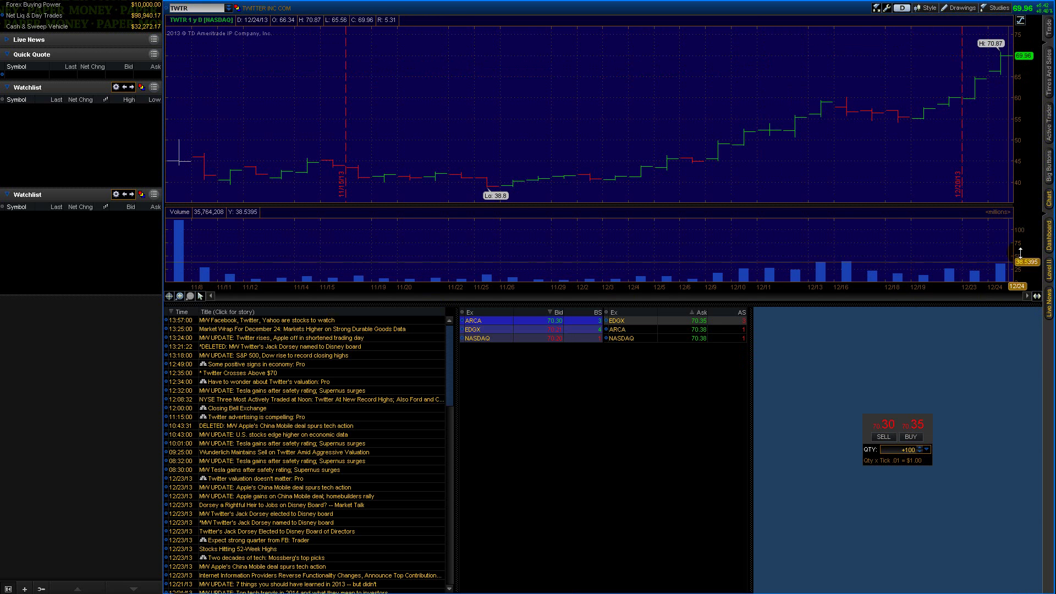
{"action": "left_click", "coordinate": [1049, 168]}
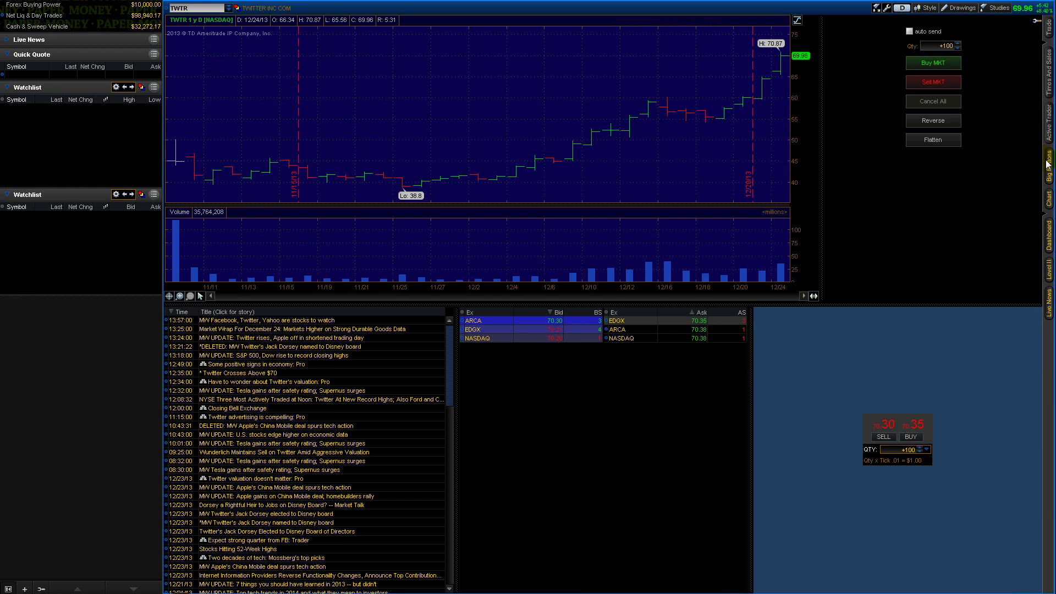
{"action": "left_click", "coordinate": [1049, 164]}
{"action": "left_click", "coordinate": [1048, 120]}
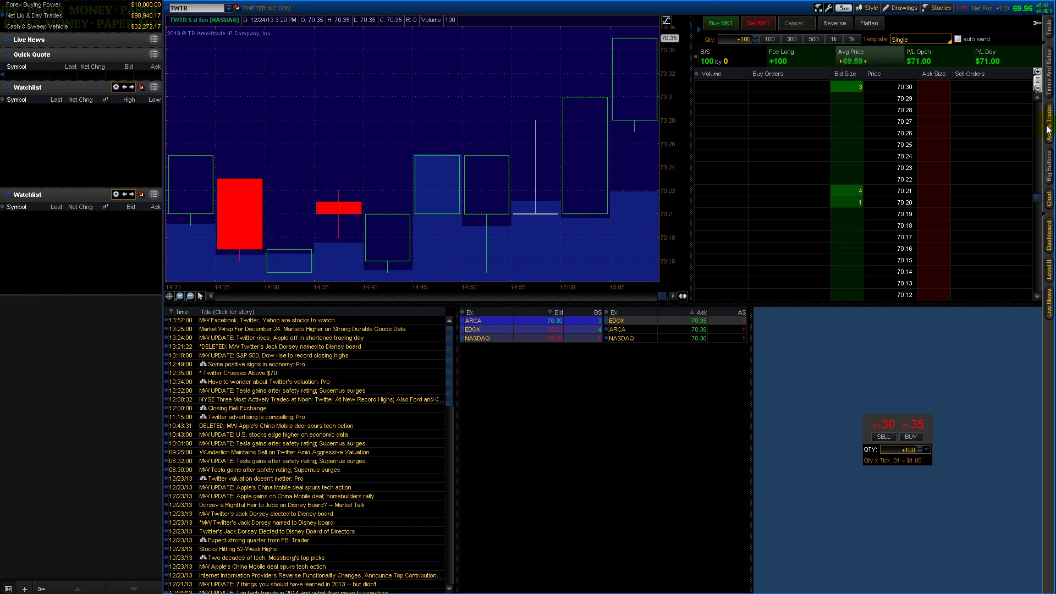
{"action": "left_click", "coordinate": [1050, 86]}
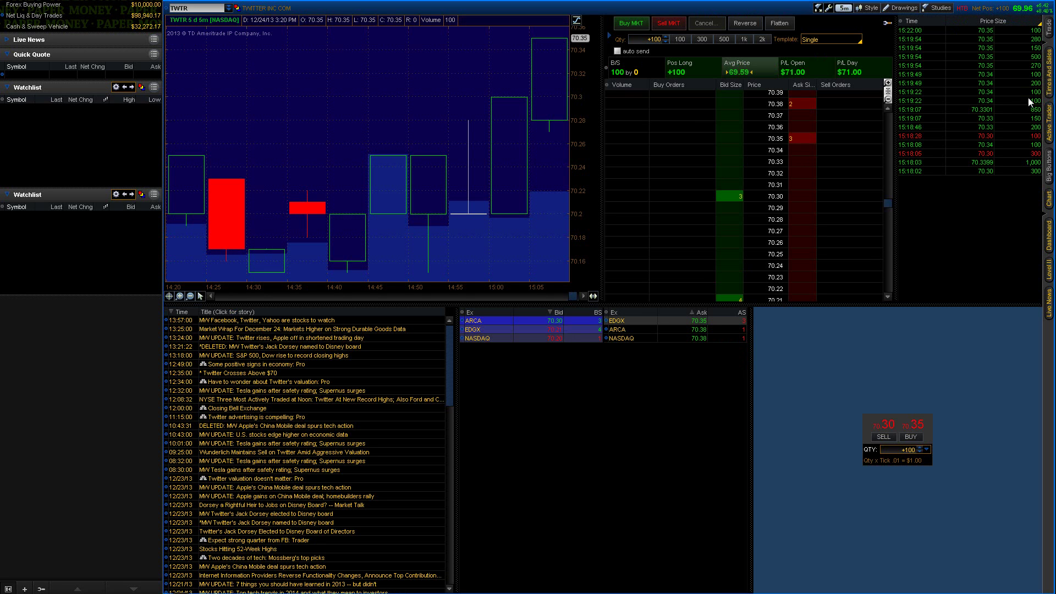
Close the Dashboard, Level II and Live News panels and widen the TWTR chart beside the ladder.
{"action": "left_click", "coordinate": [1049, 238]}
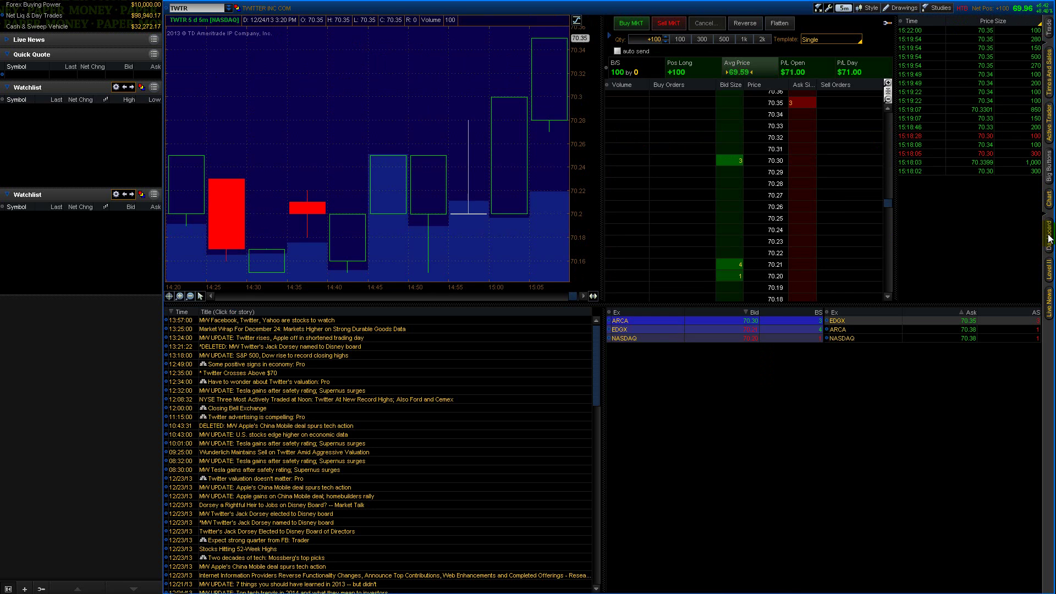
{"action": "left_click", "coordinate": [1050, 270]}
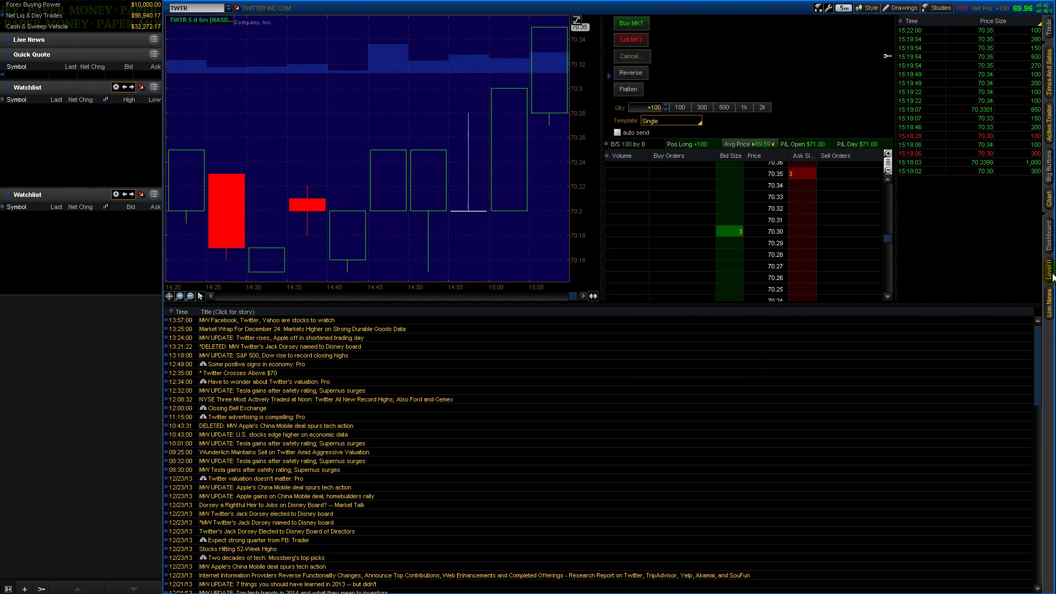
{"action": "left_click", "coordinate": [1049, 302]}
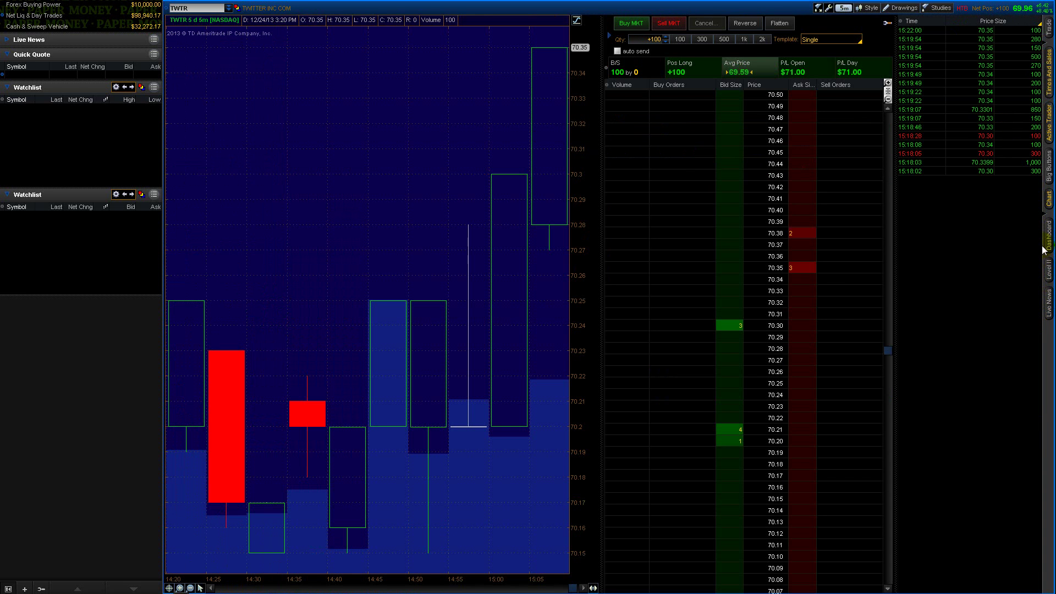
{"action": "left_click", "coordinate": [1048, 201]}
{"action": "left_click", "coordinate": [1049, 201]}
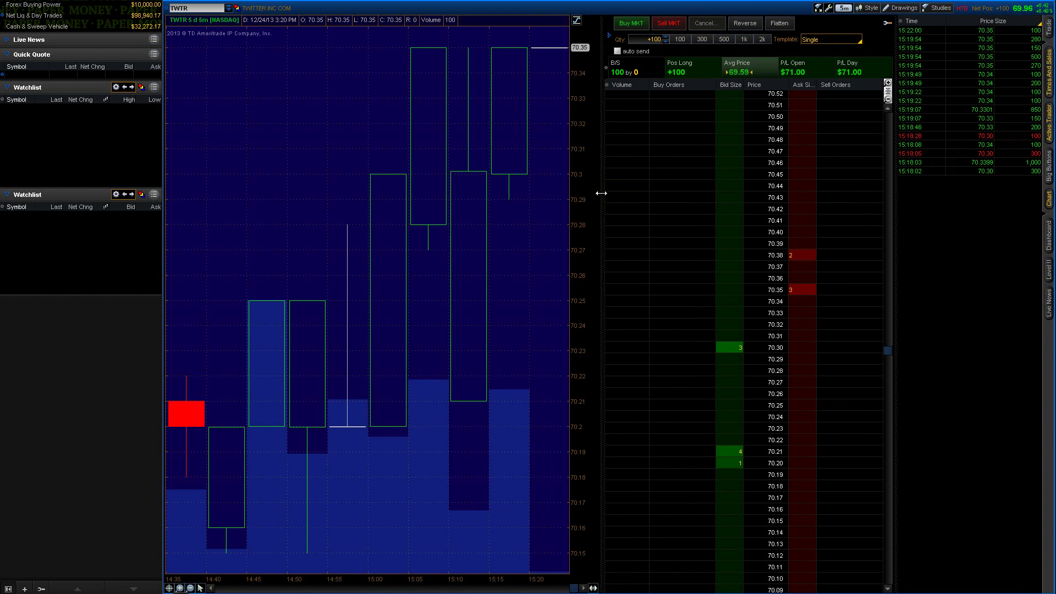
{"action": "left_click_drag", "start_coordinate": [601, 193], "coordinate": [719, 194]}
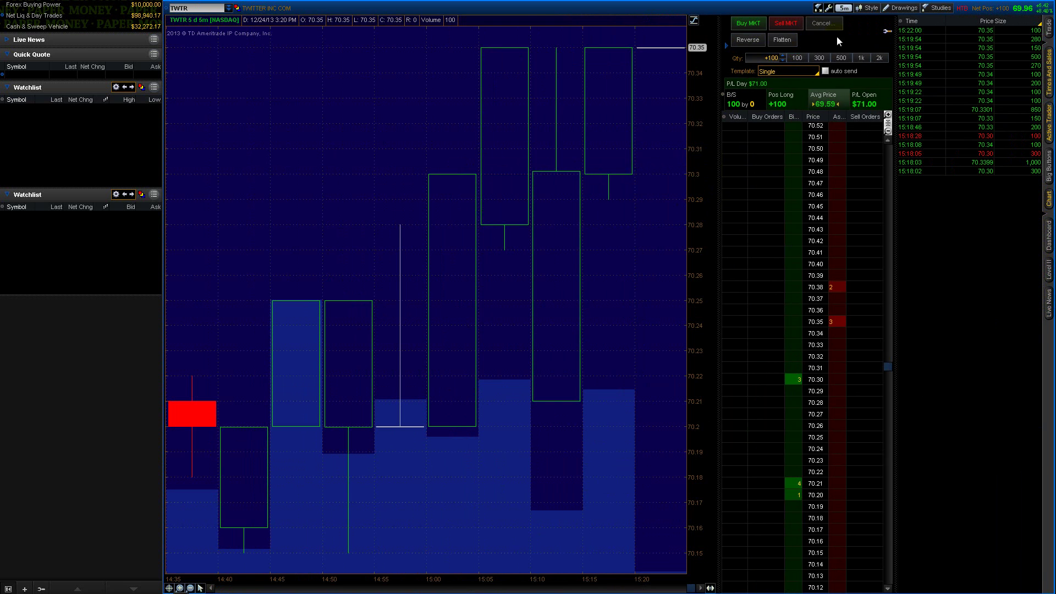
{"action": "left_click", "coordinate": [913, 7]}
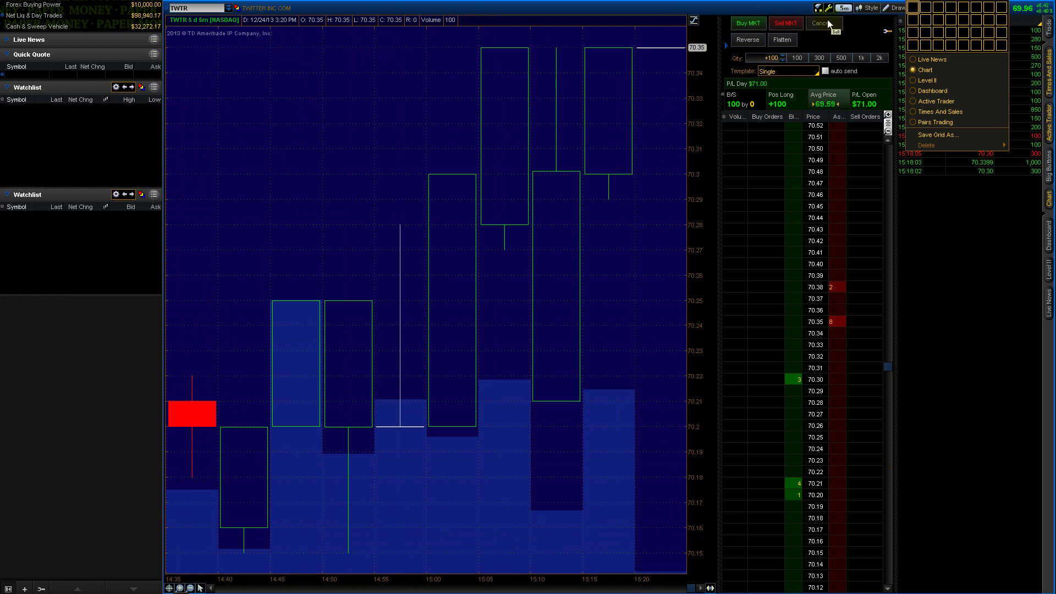
Split the workspace into three chart rows, loading FB in the middle and MSF at the bottom.
{"action": "left_click", "coordinate": [916, 22]}
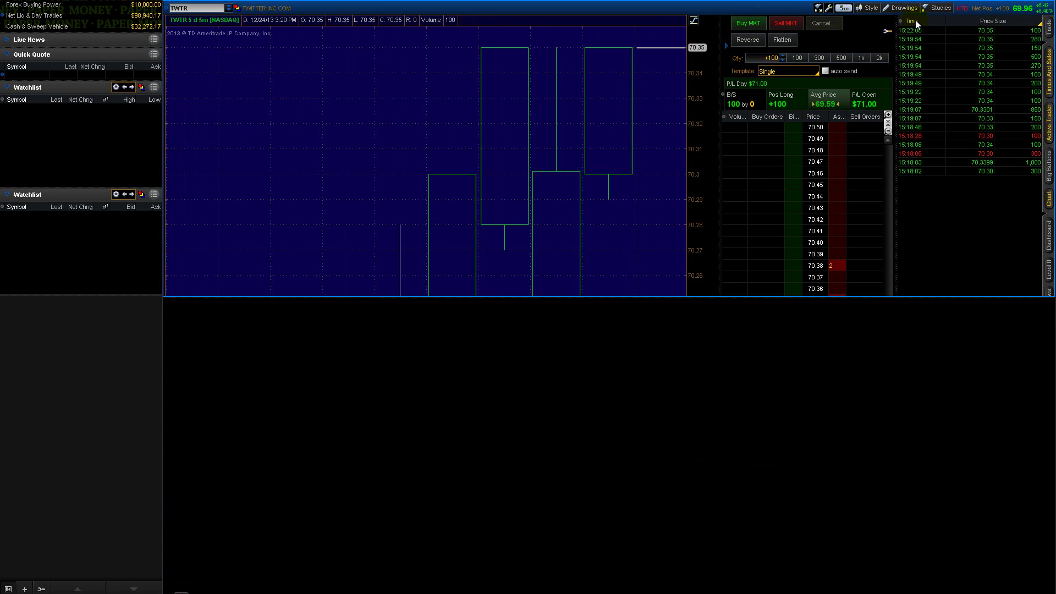
{"action": "left_click", "coordinate": [910, 7]}
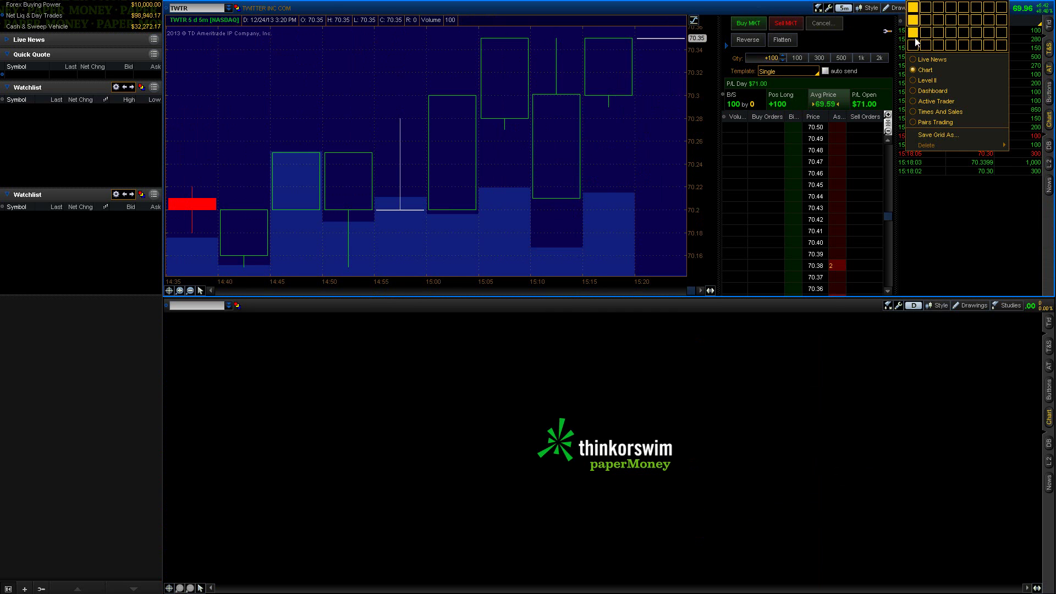
{"action": "left_click", "coordinate": [915, 35]}
{"action": "left_click", "coordinate": [197, 208]}
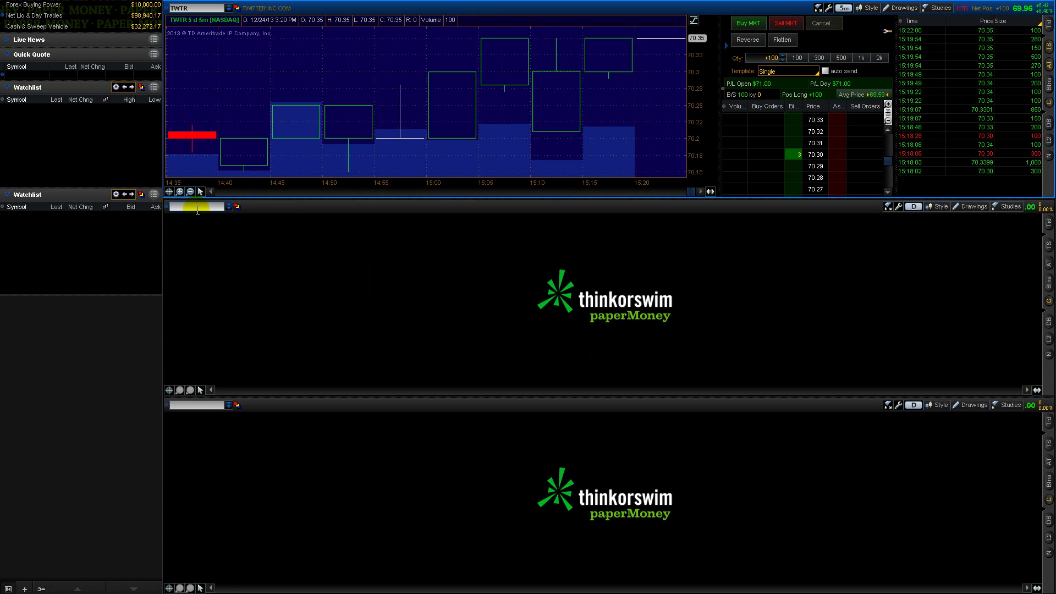
{"action": "type", "text": "FB"}
{"action": "key", "text": "Return"}
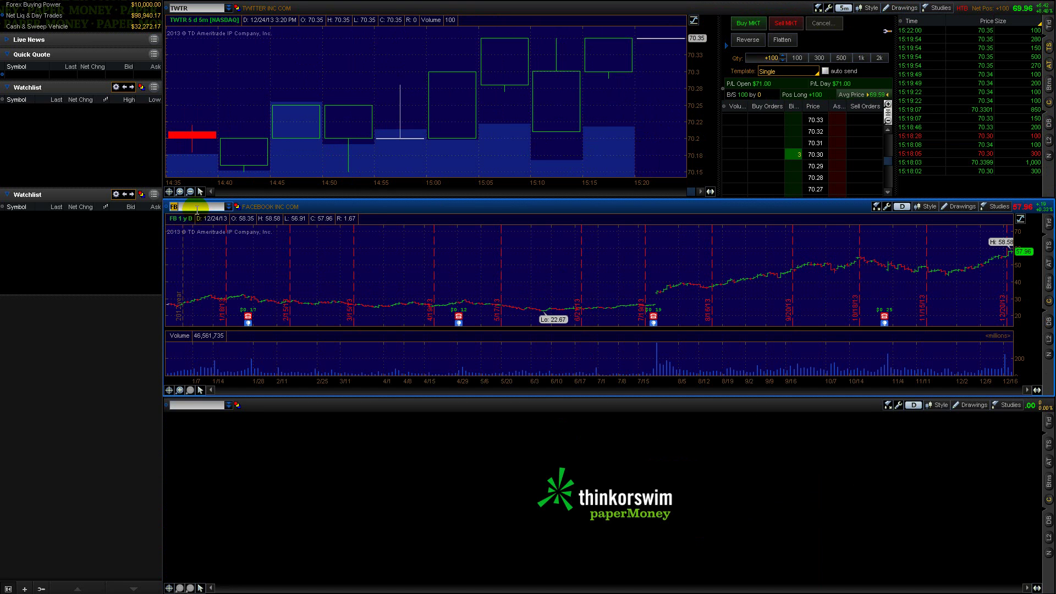
{"action": "left_click", "coordinate": [190, 405]}
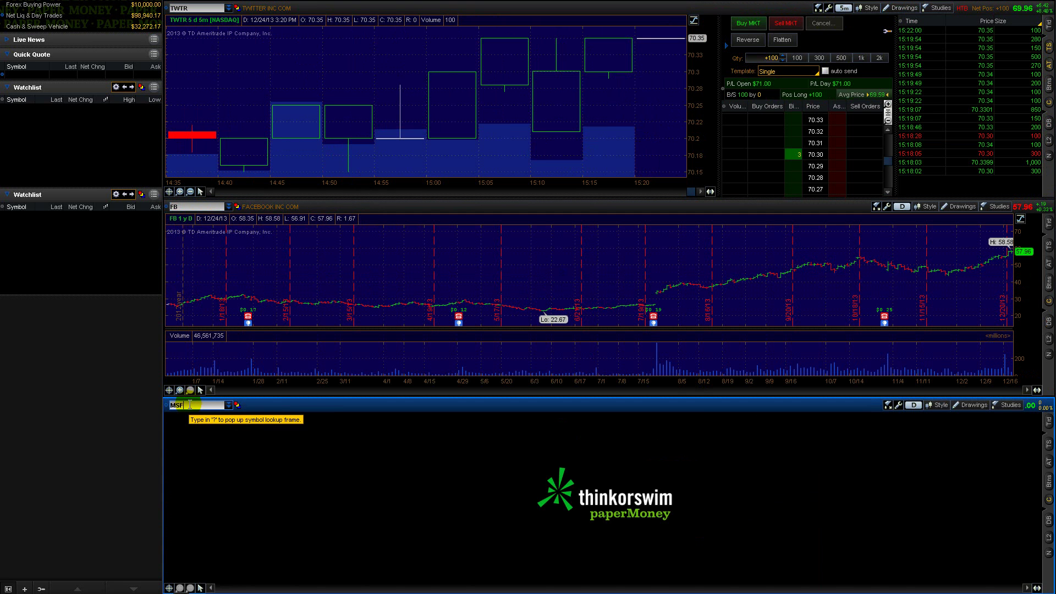
{"action": "key", "text": "Return"}
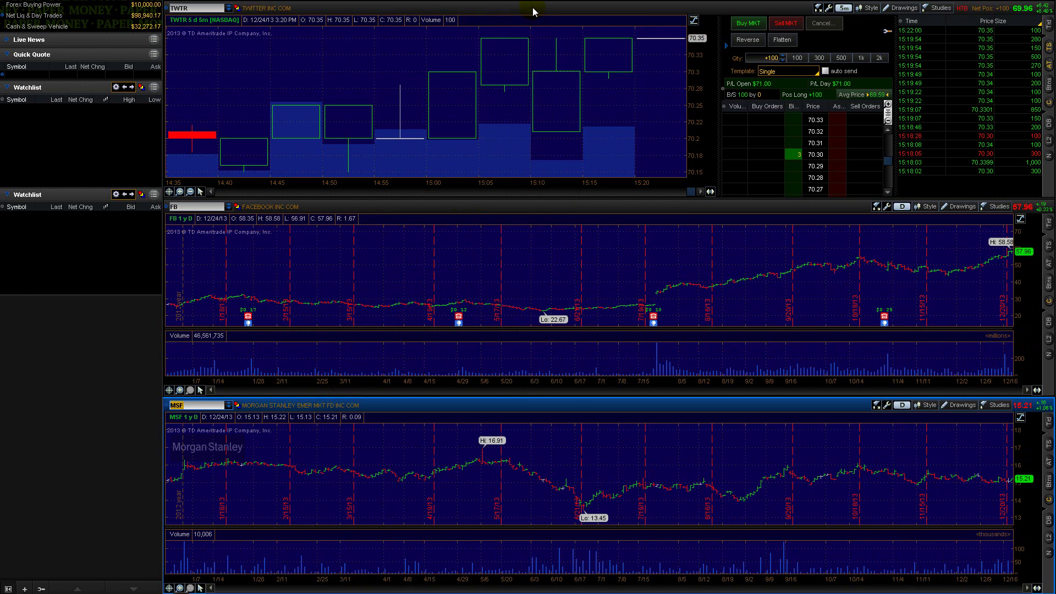
Maximize and restore the FB and TWTR charts to check the three-chart layout.
{"action": "double_click", "coordinate": [688, 207]}
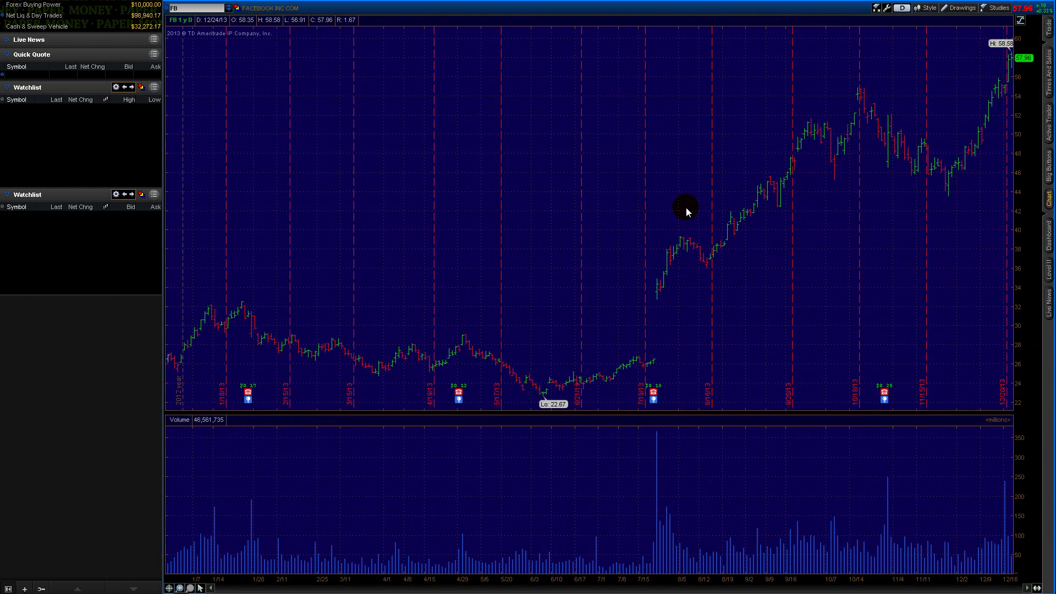
{"action": "double_click", "coordinate": [724, 6]}
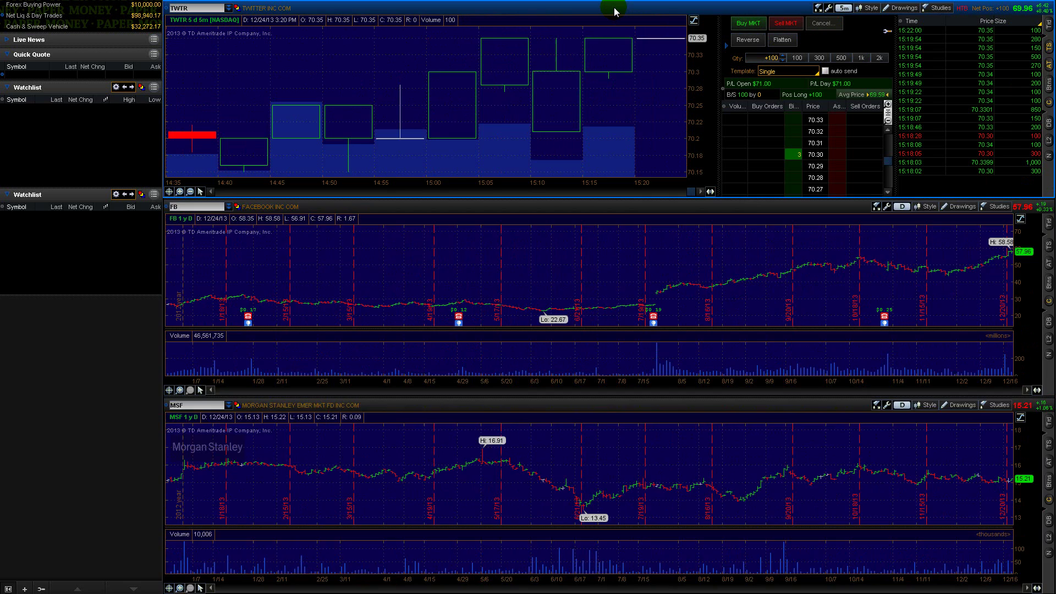
{"action": "double_click", "coordinate": [614, 7]}
{"action": "double_click", "coordinate": [614, 8]}
Switch to a two-chart layout and give the FB chart its own narrowed Active Trader ladder.
{"action": "left_click", "coordinate": [887, 31]}
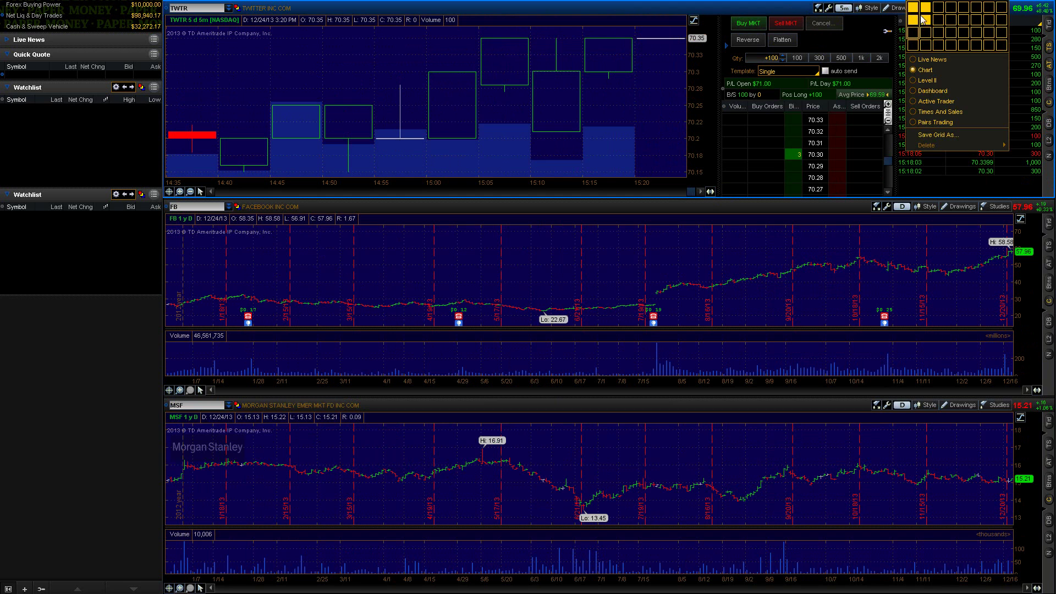
{"action": "left_click", "coordinate": [913, 23]}
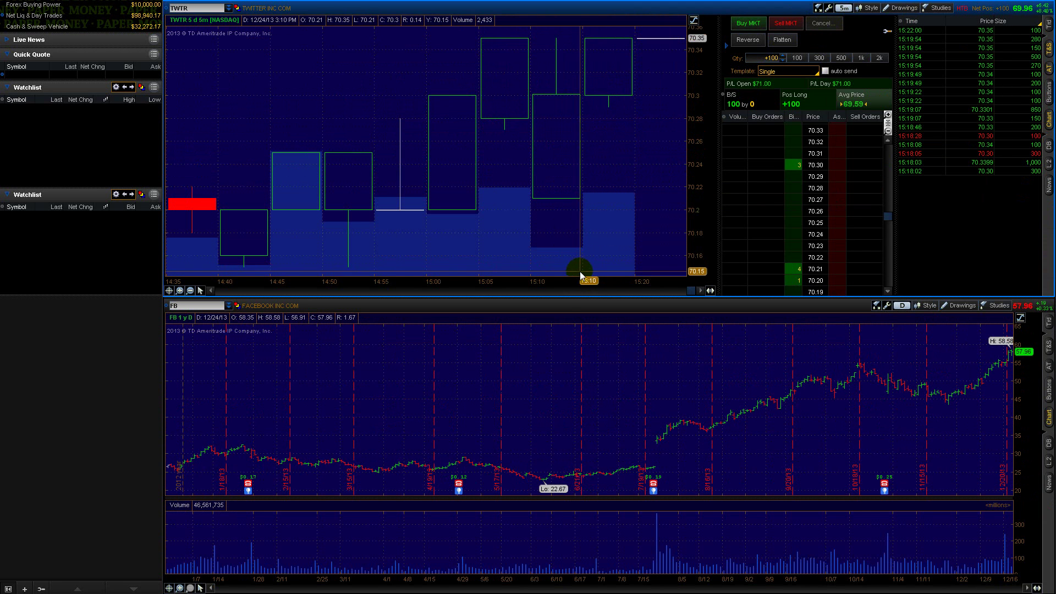
{"action": "left_click", "coordinate": [694, 22]}
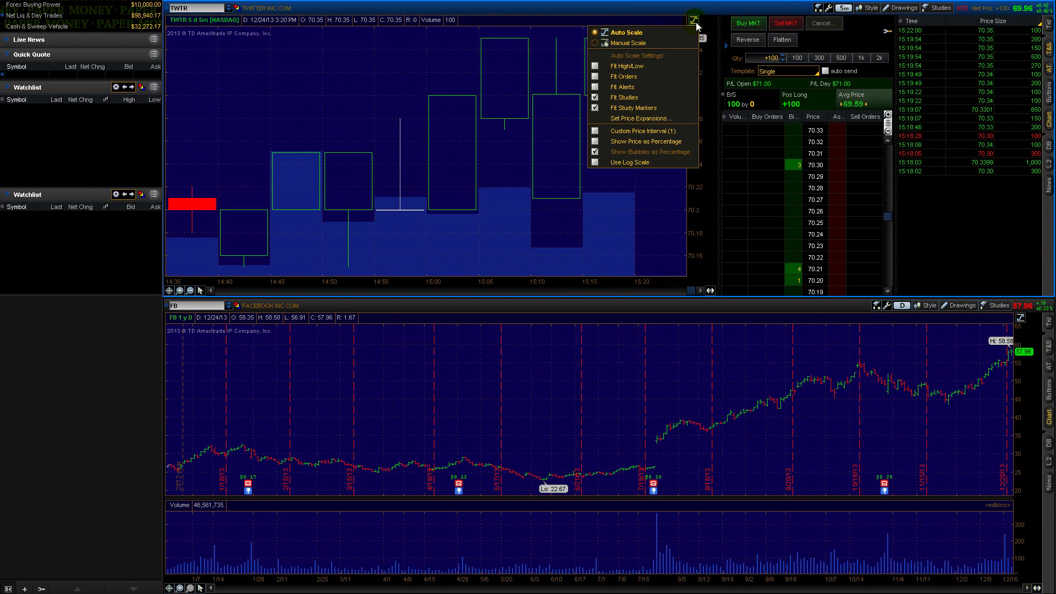
{"action": "left_click", "coordinate": [695, 21]}
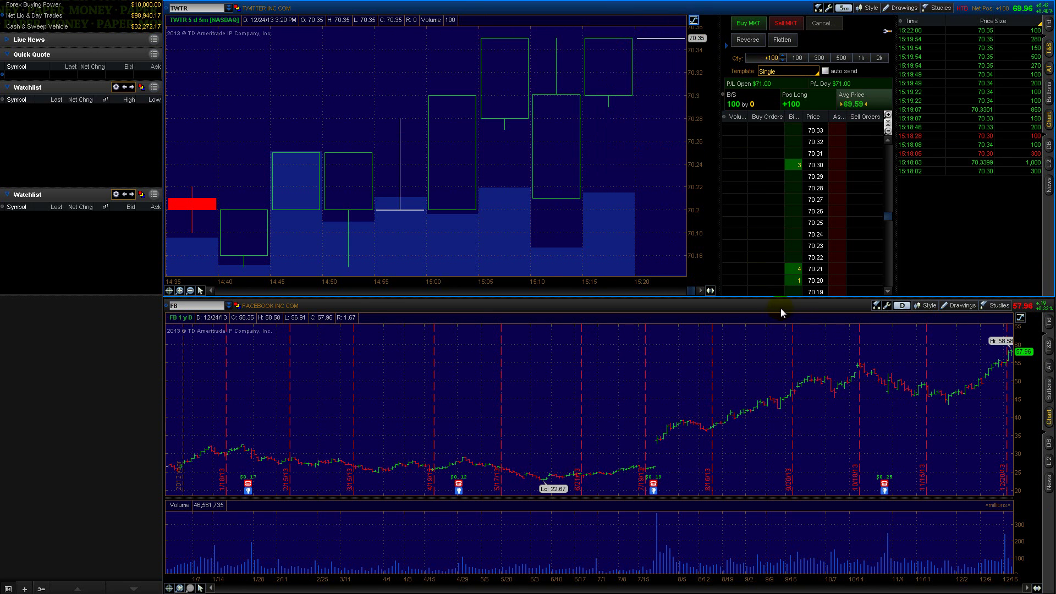
{"action": "left_click", "coordinate": [1050, 395]}
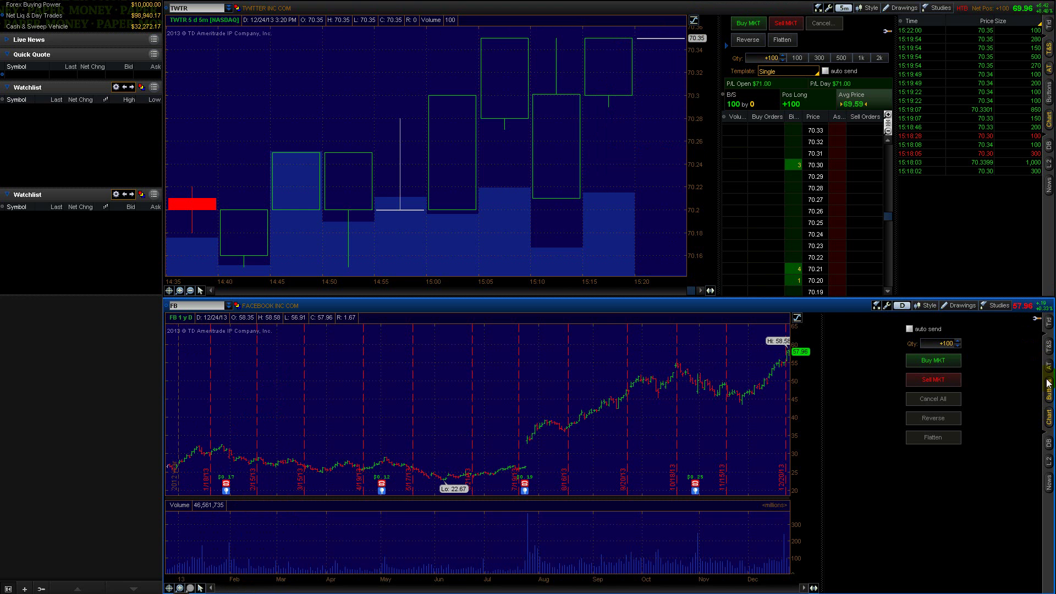
{"action": "left_click", "coordinate": [1047, 384]}
{"action": "left_click", "coordinate": [1049, 366]}
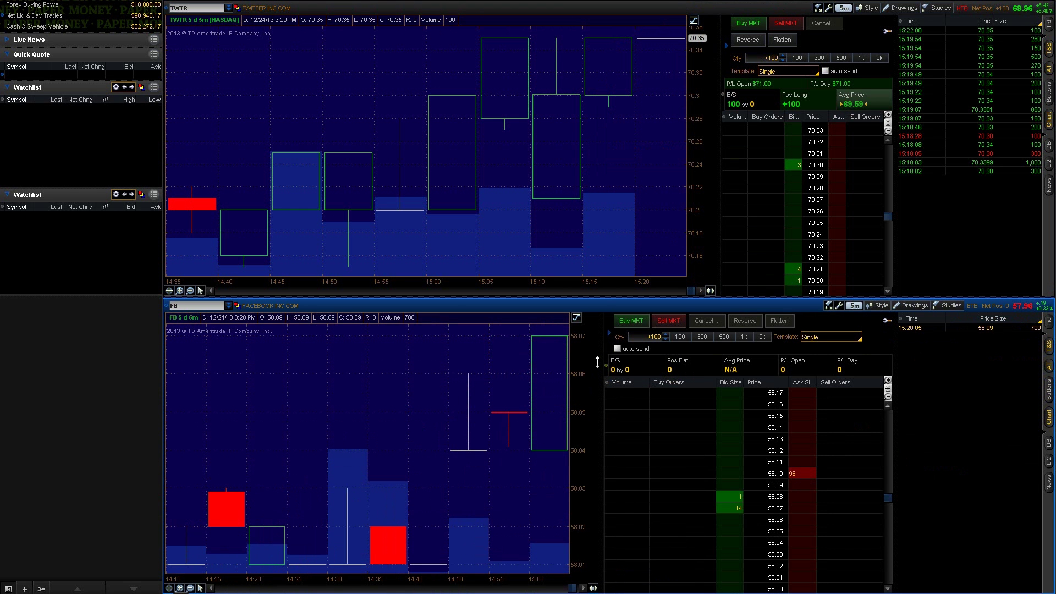
{"action": "left_click_drag", "start_coordinate": [605, 362], "coordinate": [717, 355]}
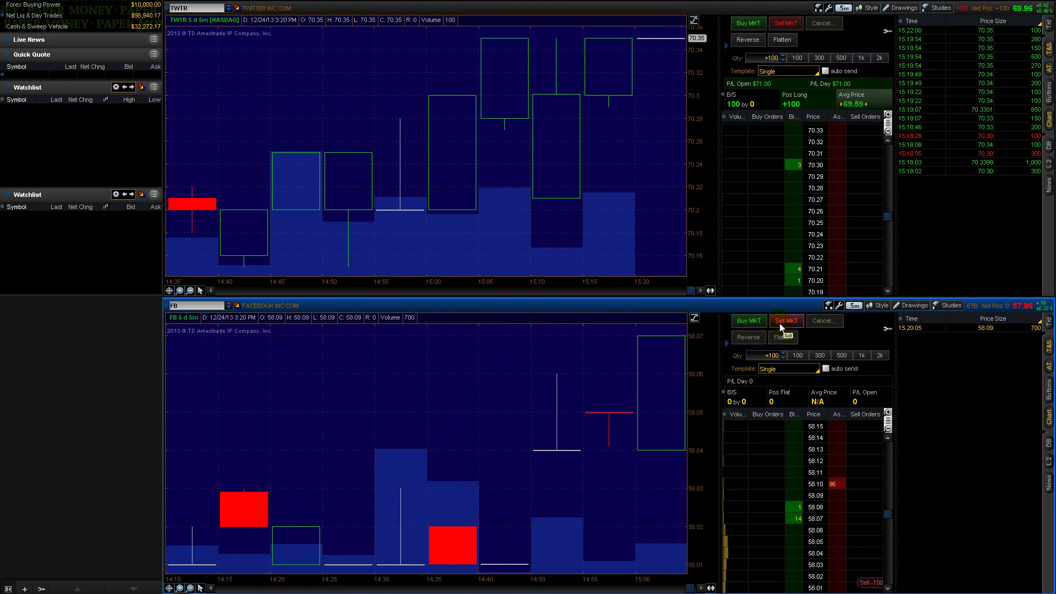
Set FB and TWTR to 1 D : 1m, zoom out TWTR, and enlarge it to fill the window.
{"action": "left_click", "coordinate": [859, 306]}
{"action": "left_click", "coordinate": [869, 319]}
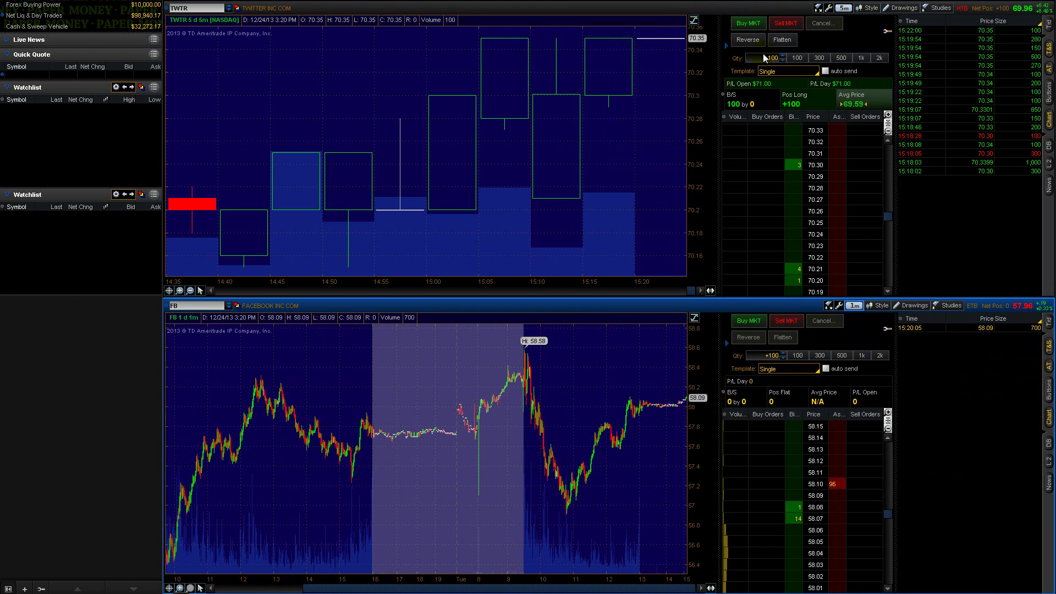
{"action": "left_click", "coordinate": [844, 8]}
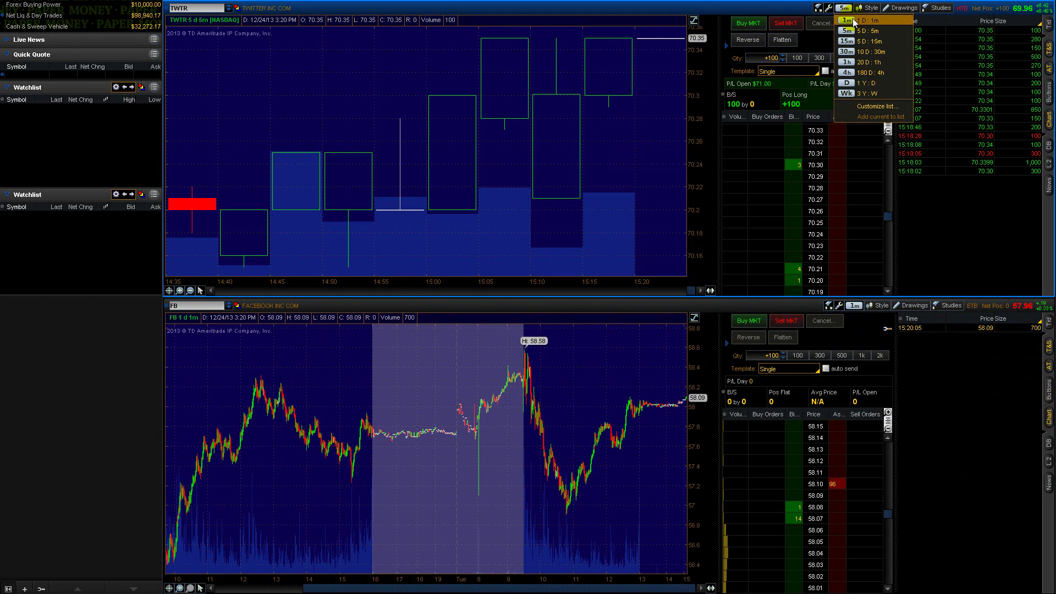
{"action": "left_click", "coordinate": [853, 21]}
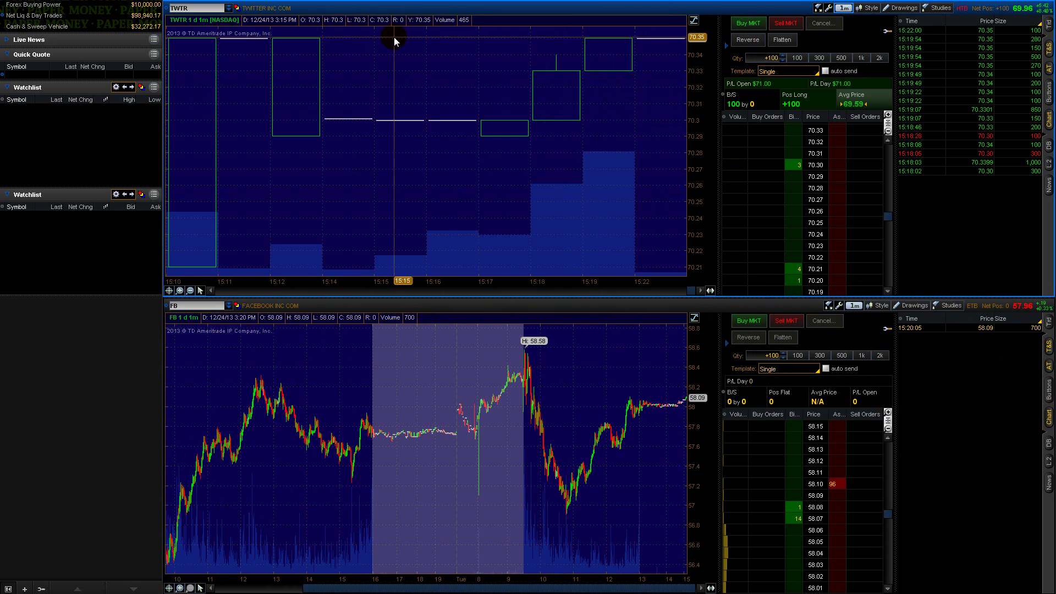
{"action": "left_click", "coordinate": [190, 290]}
{"action": "left_click", "coordinate": [190, 291]}
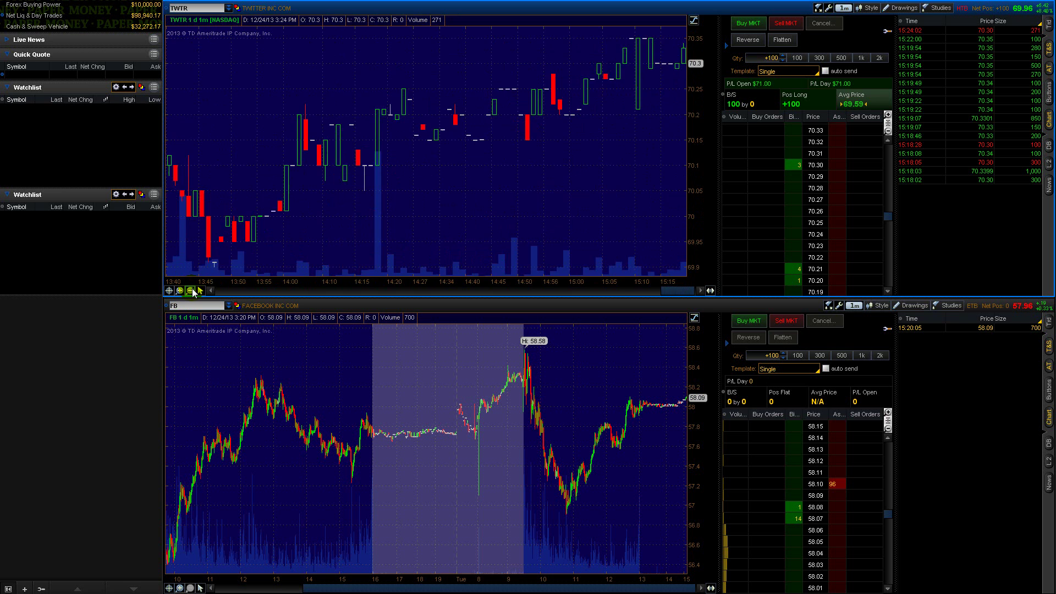
{"action": "left_click", "coordinate": [190, 290]}
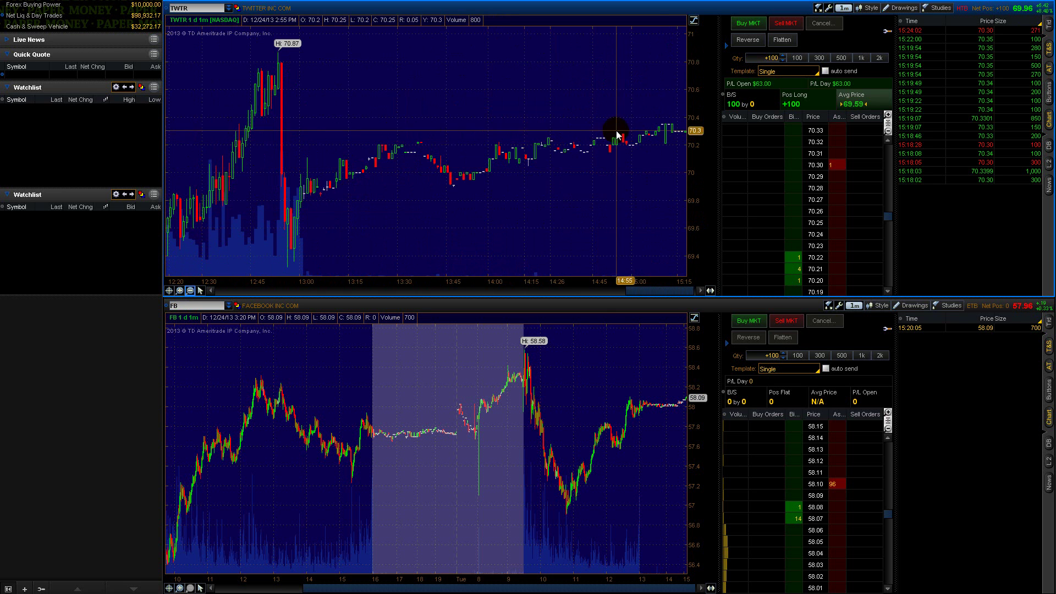
{"action": "double_click", "coordinate": [654, 10]}
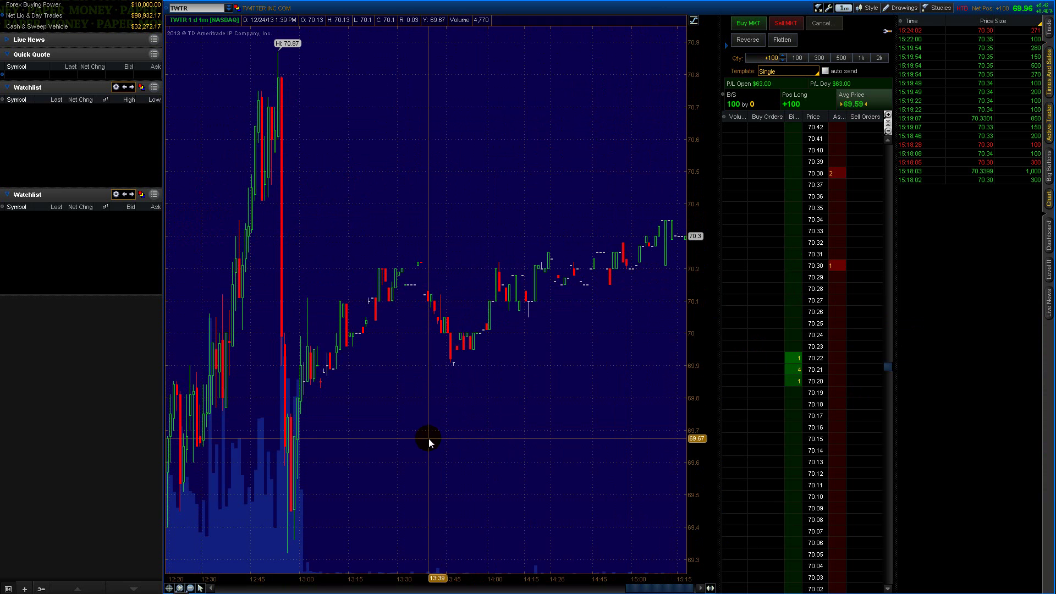
Load the saved style with MovAvgTwoLines and SimpleMovingAvg onto TWTR, then zoom out to the 9:30 session.
{"action": "left_click", "coordinate": [180, 588]}
{"action": "left_click", "coordinate": [191, 589]}
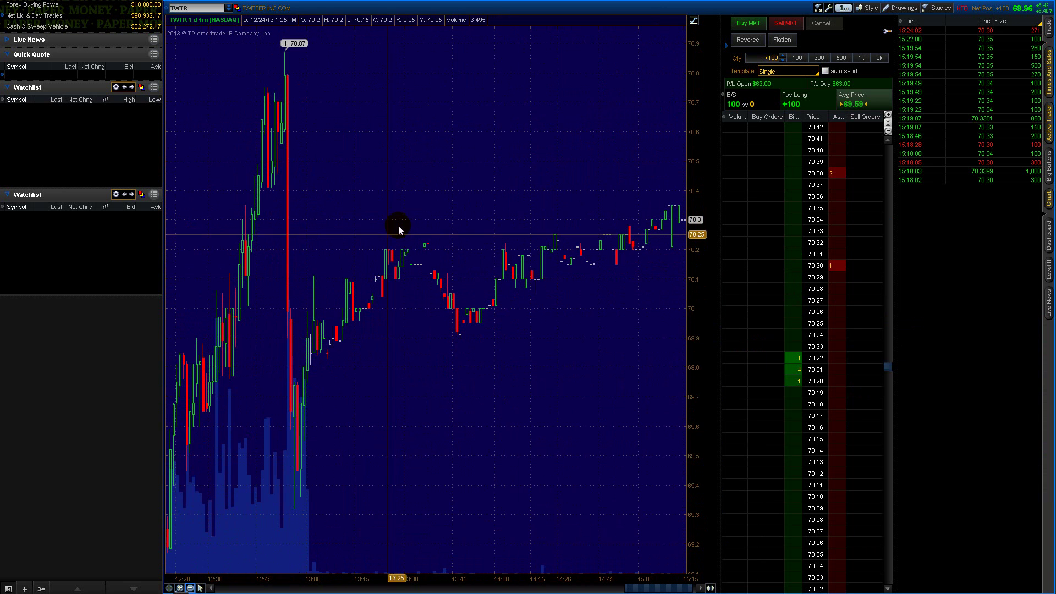
{"action": "left_click", "coordinate": [869, 7]}
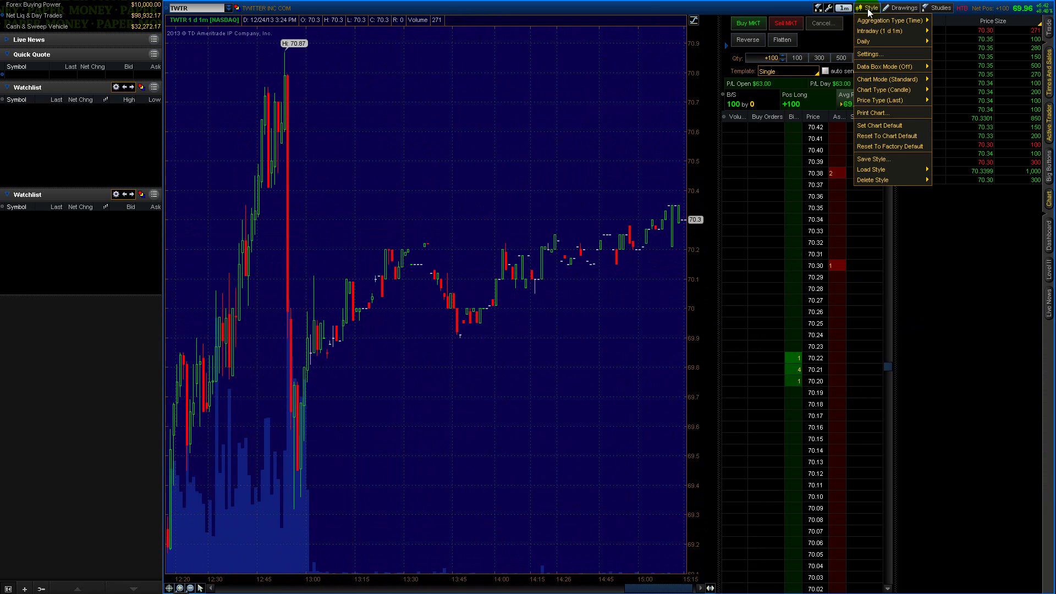
{"action": "mouse_move", "coordinate": [868, 170]}
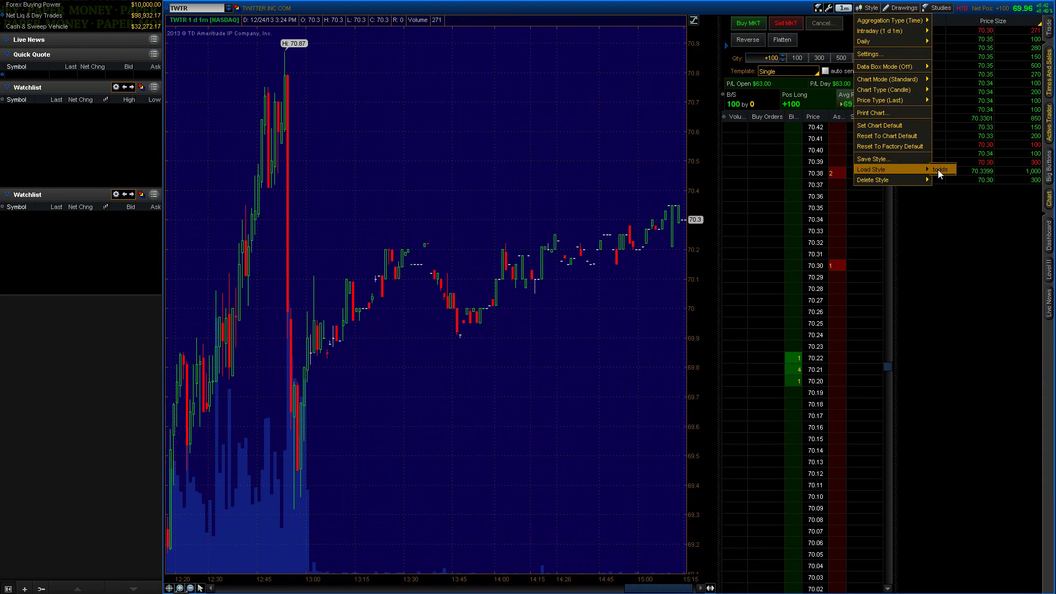
{"action": "left_click", "coordinate": [939, 169]}
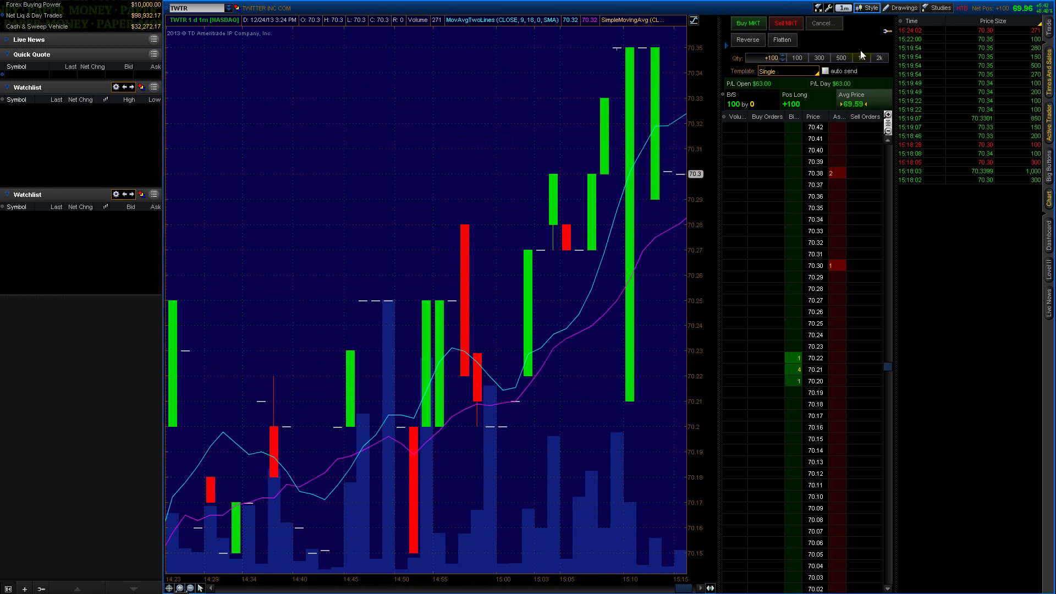
{"action": "left_click", "coordinate": [191, 589]}
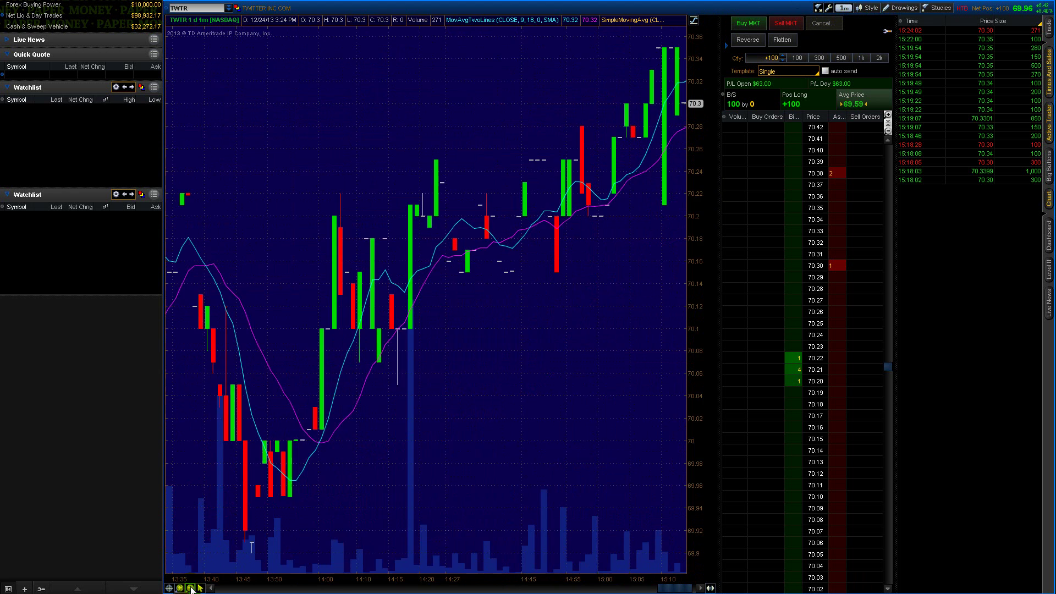
{"action": "left_click", "coordinate": [191, 589]}
{"action": "left_click", "coordinate": [189, 589]}
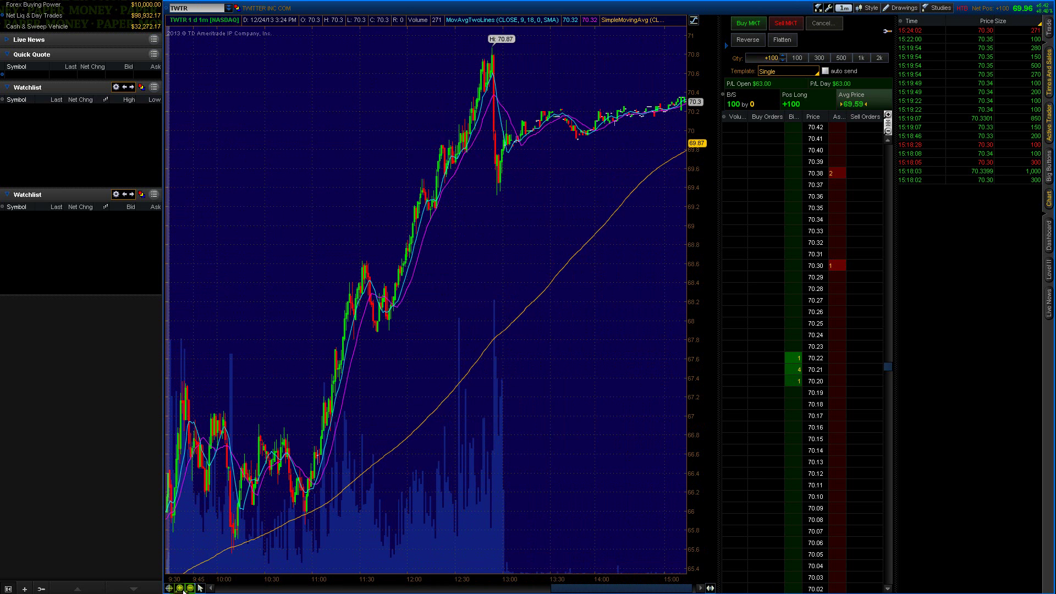
{"action": "scroll", "coordinate": [412, 391], "scroll_direction": "up", "scroll_amount": 5}
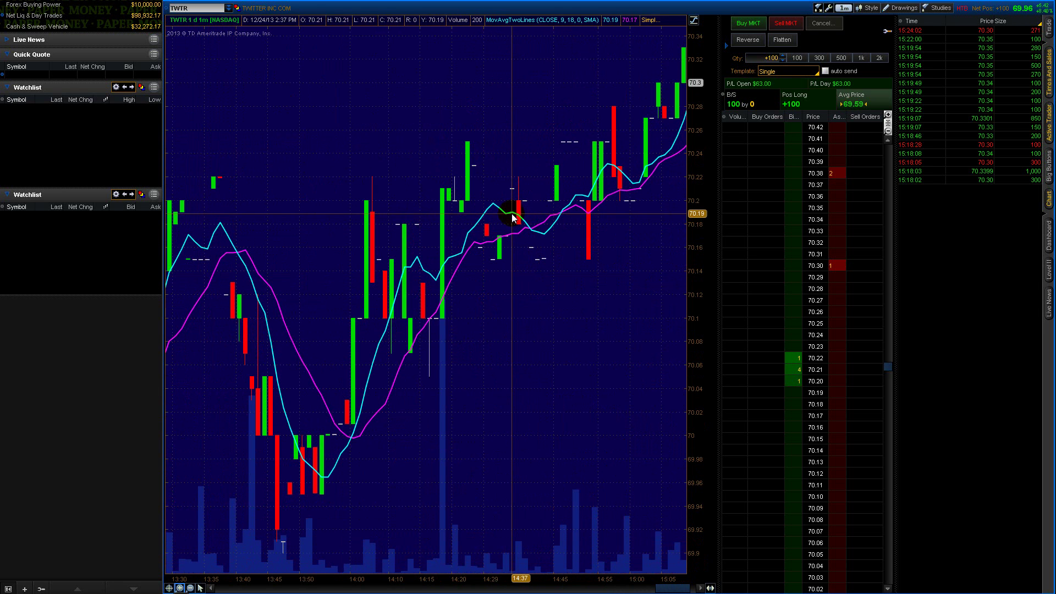
{"action": "right_click", "coordinate": [512, 216]}
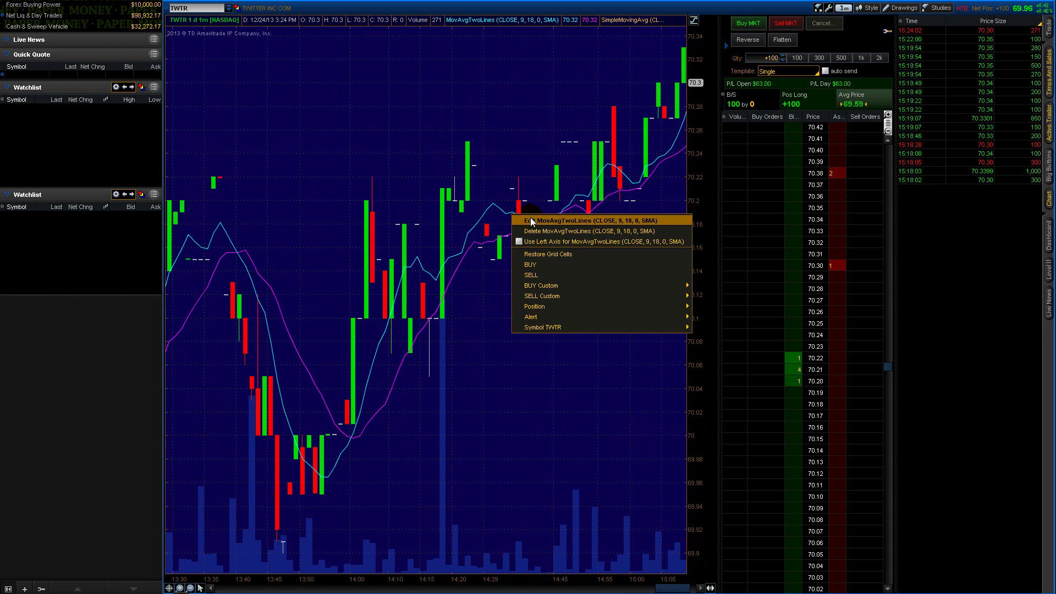
{"action": "left_click", "coordinate": [531, 217]}
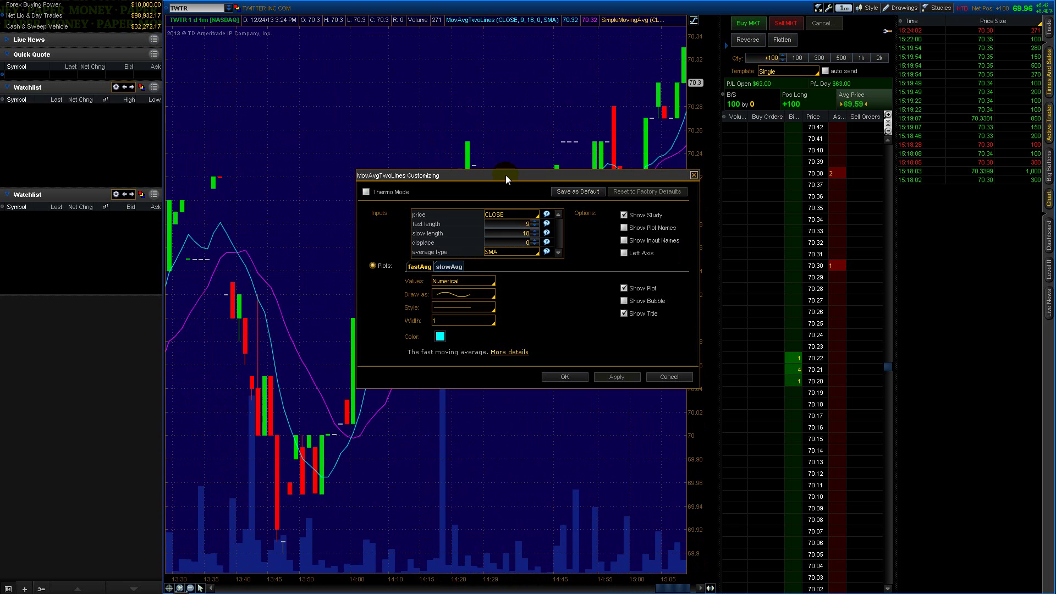
{"action": "left_click", "coordinate": [653, 378]}
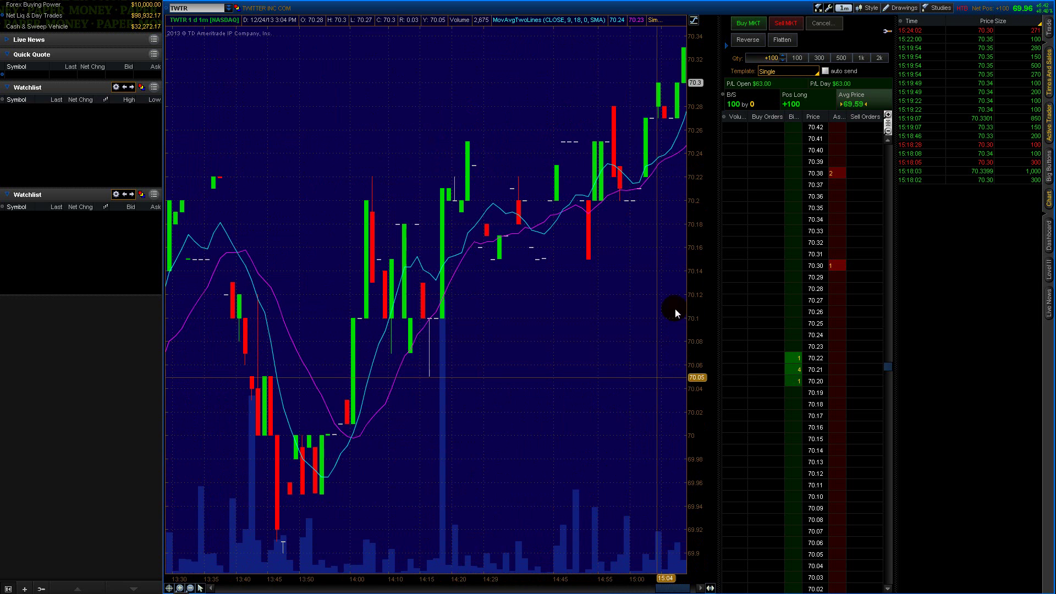
{"action": "left_click", "coordinate": [877, 9]}
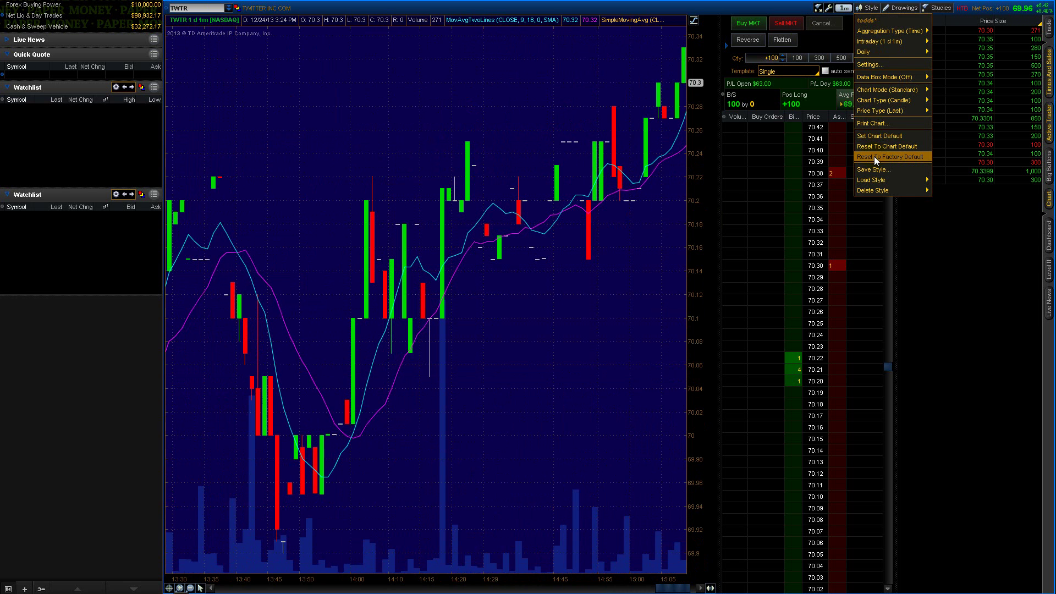
{"action": "left_click", "coordinate": [940, 8]}
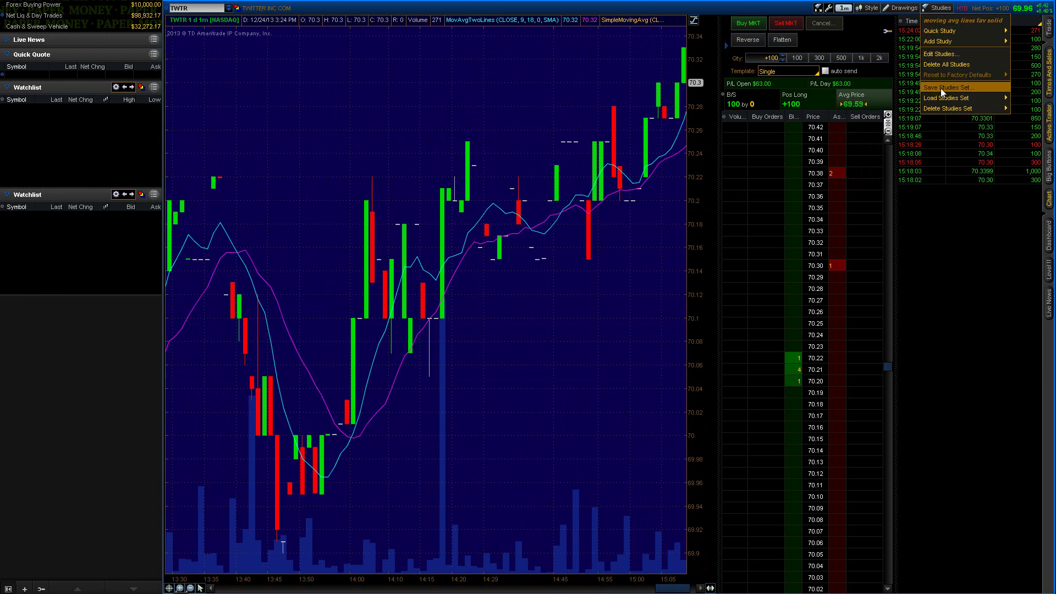
{"action": "left_click", "coordinate": [937, 54]}
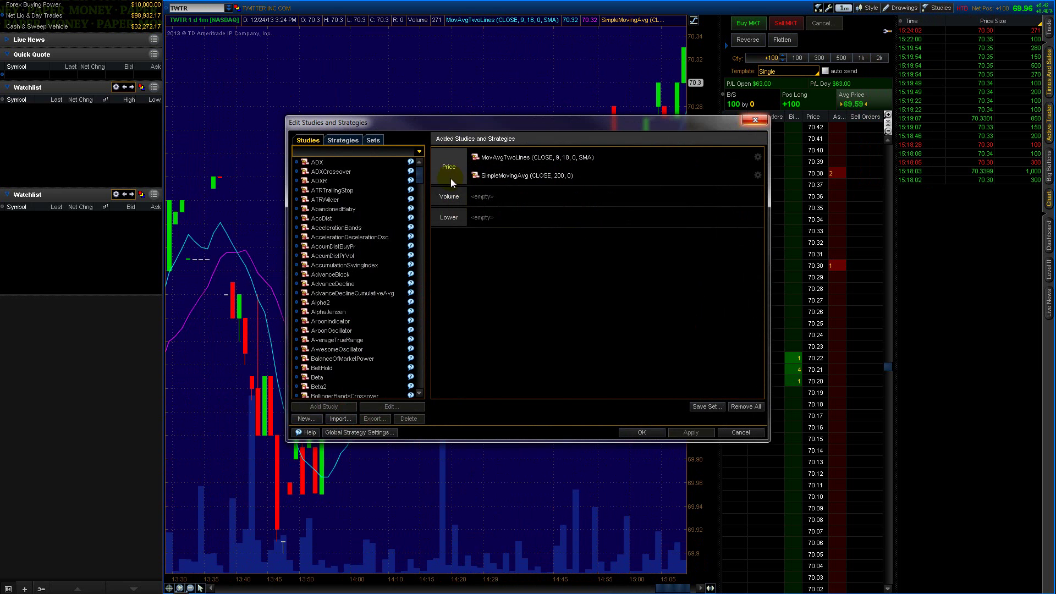
{"action": "left_click_drag", "start_coordinate": [496, 120], "coordinate": [636, 181]}
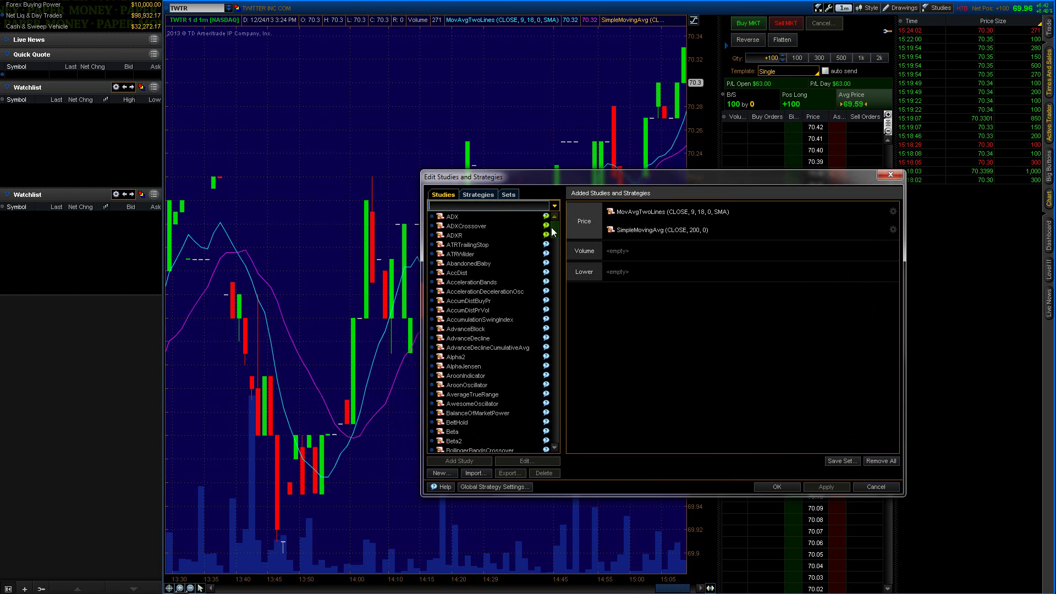
{"action": "left_click_drag", "start_coordinate": [554, 230], "coordinate": [503, 218]}
{"action": "type", "text": "vg"}
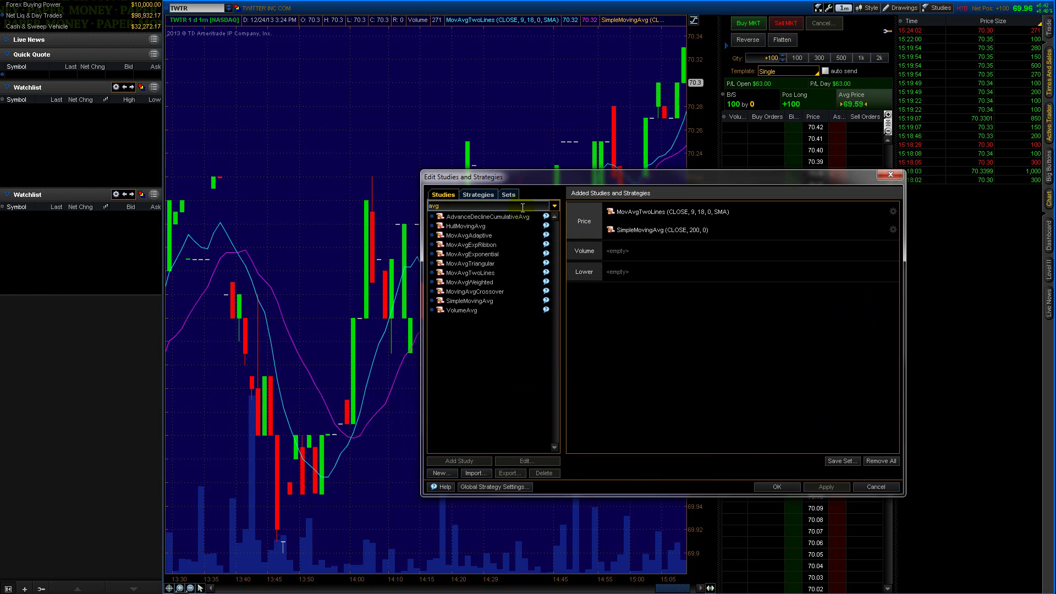
{"action": "key", "text": "BackSpace"}
{"action": "key", "text": "BackSpace"}
{"action": "type", "text": "ver"}
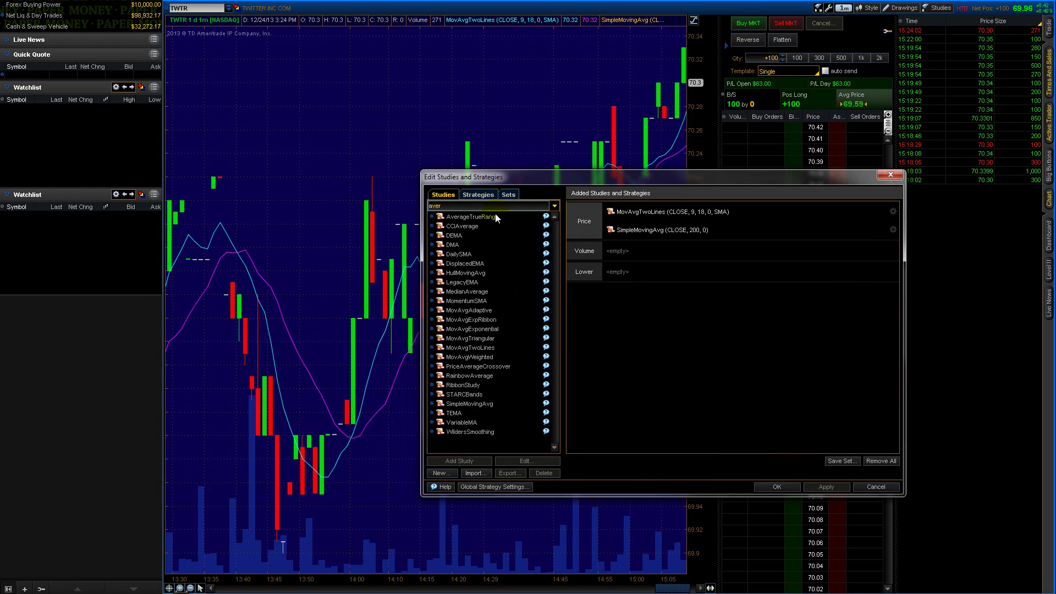
{"action": "left_click", "coordinate": [654, 231]}
{"action": "left_click", "coordinate": [484, 218]}
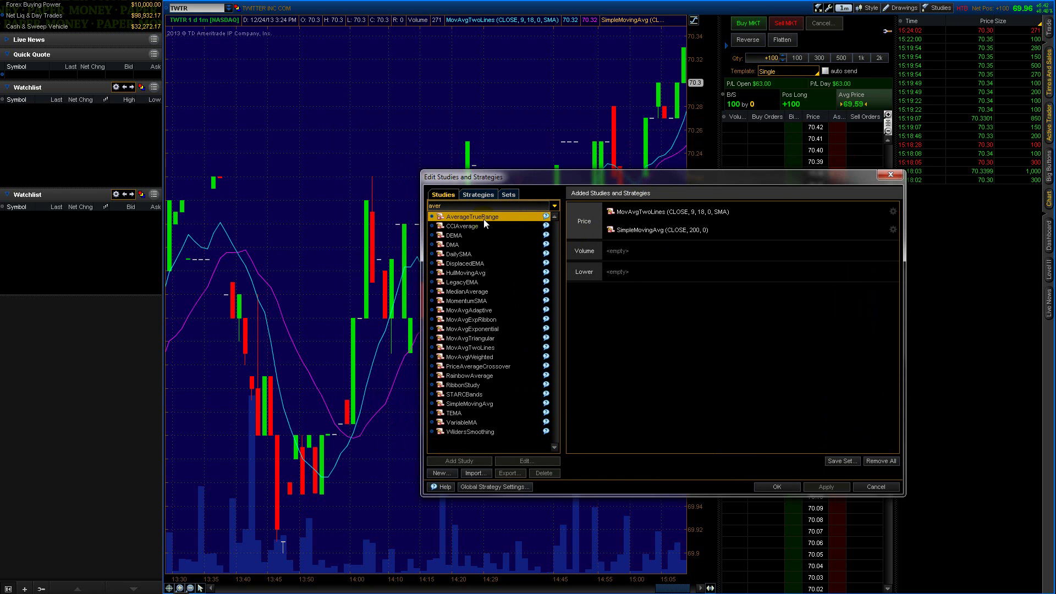
{"action": "left_click_drag", "start_coordinate": [488, 216], "coordinate": [657, 273]}
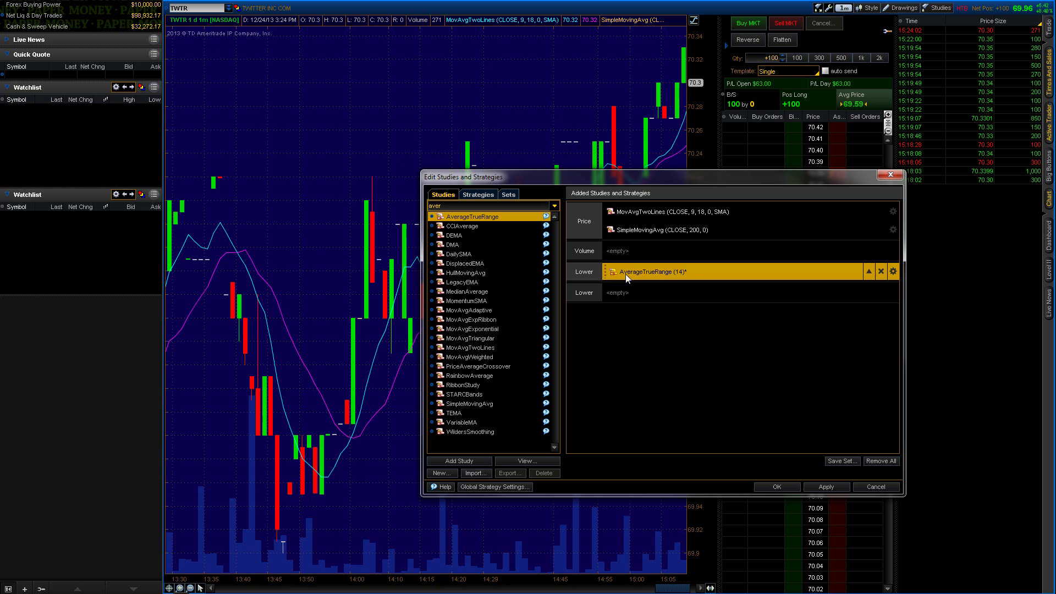
{"action": "left_click", "coordinate": [892, 273]}
{"action": "left_click", "coordinate": [796, 255]}
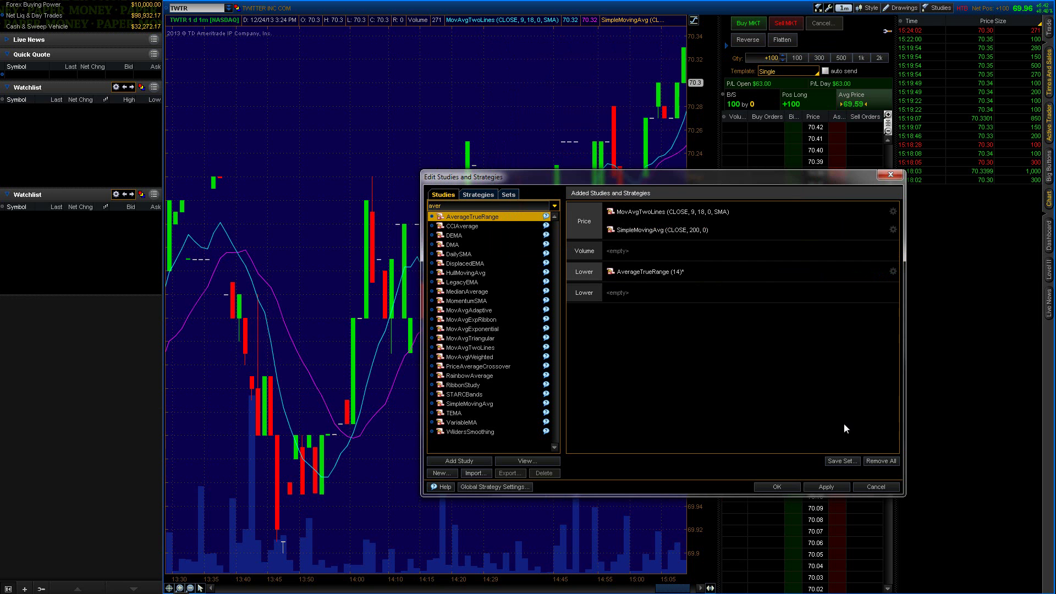
{"action": "left_click", "coordinate": [833, 487]}
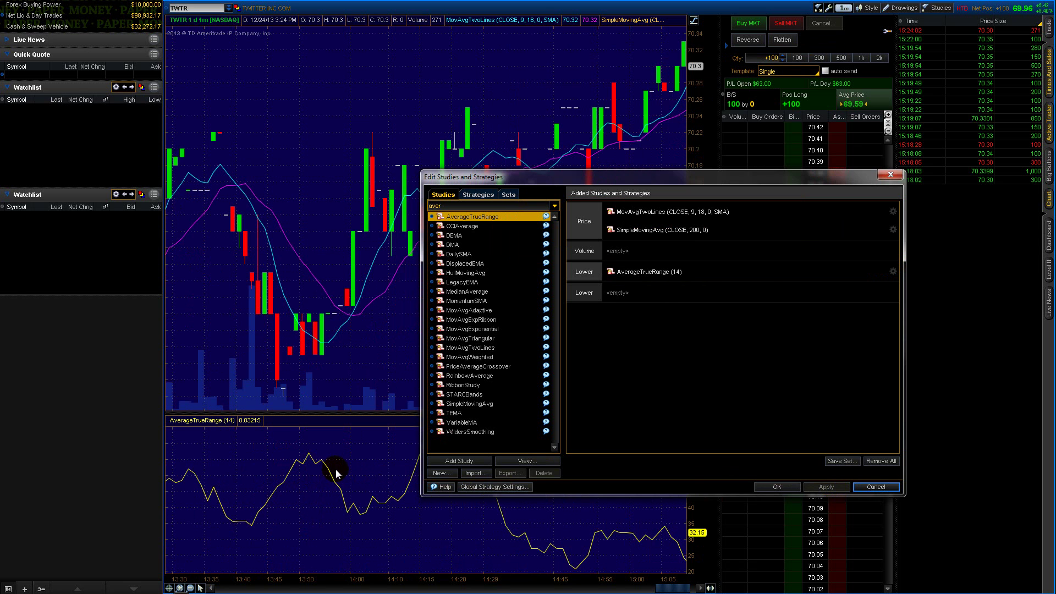
{"action": "left_click_drag", "start_coordinate": [581, 178], "coordinate": [492, 83]}
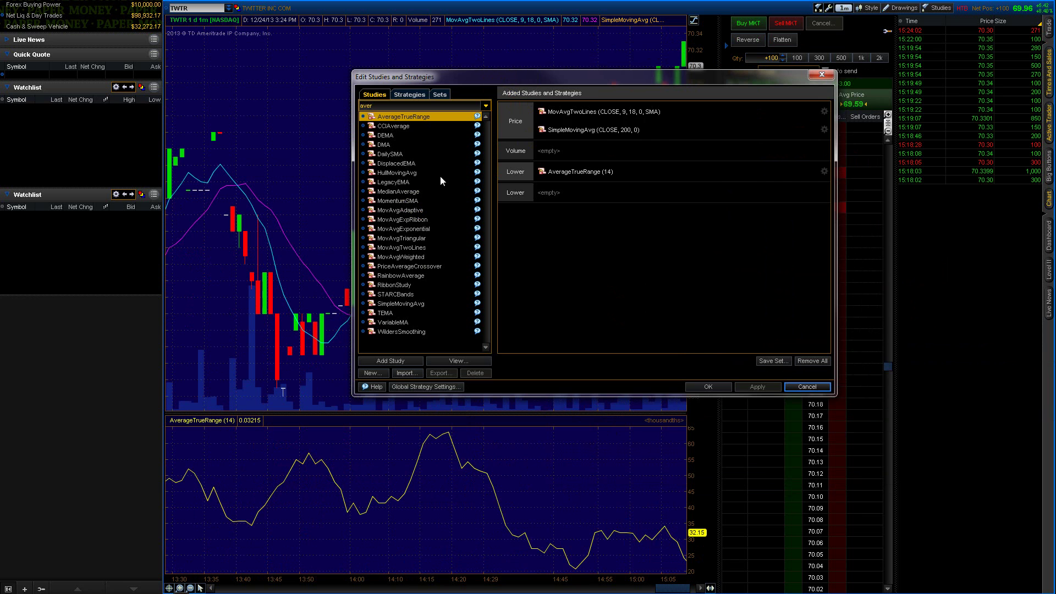
{"action": "left_click", "coordinate": [601, 178]}
{"action": "left_click", "coordinate": [814, 171]}
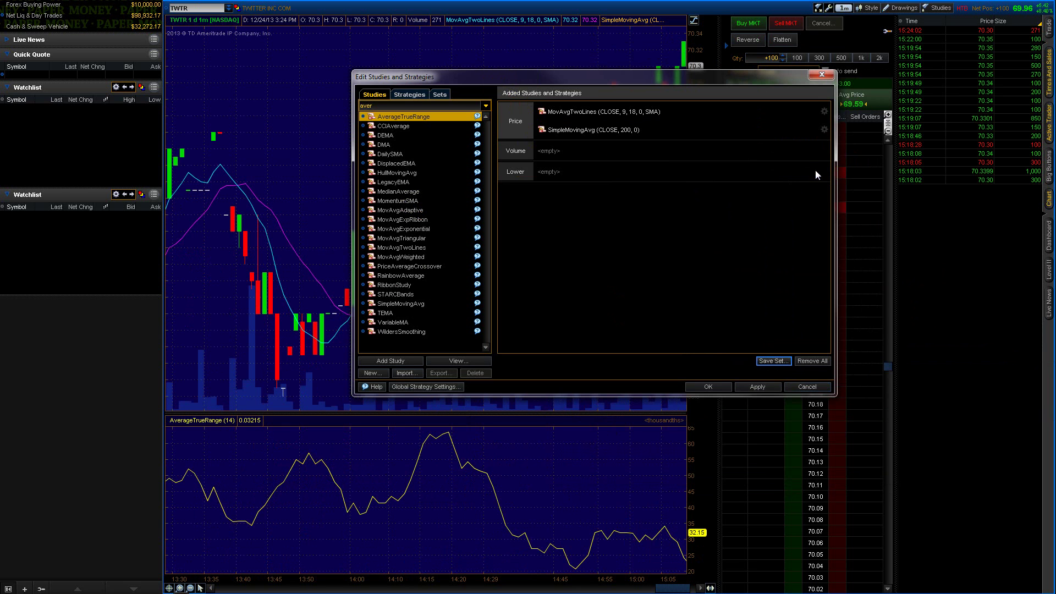
{"action": "left_click", "coordinate": [758, 387]}
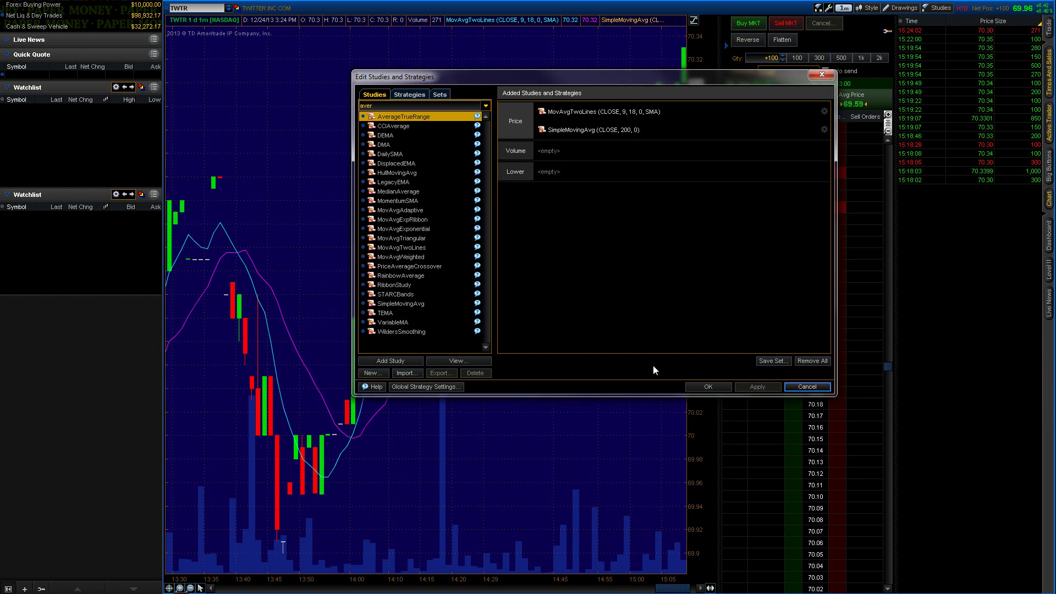
{"action": "left_click", "coordinate": [709, 386]}
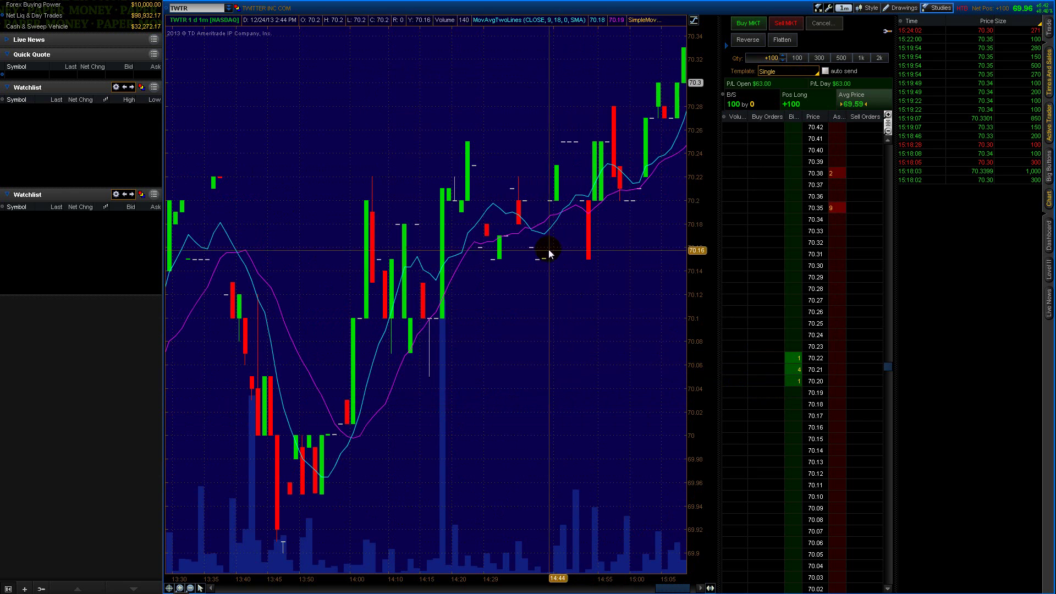
{"action": "right_click", "coordinate": [512, 212]}
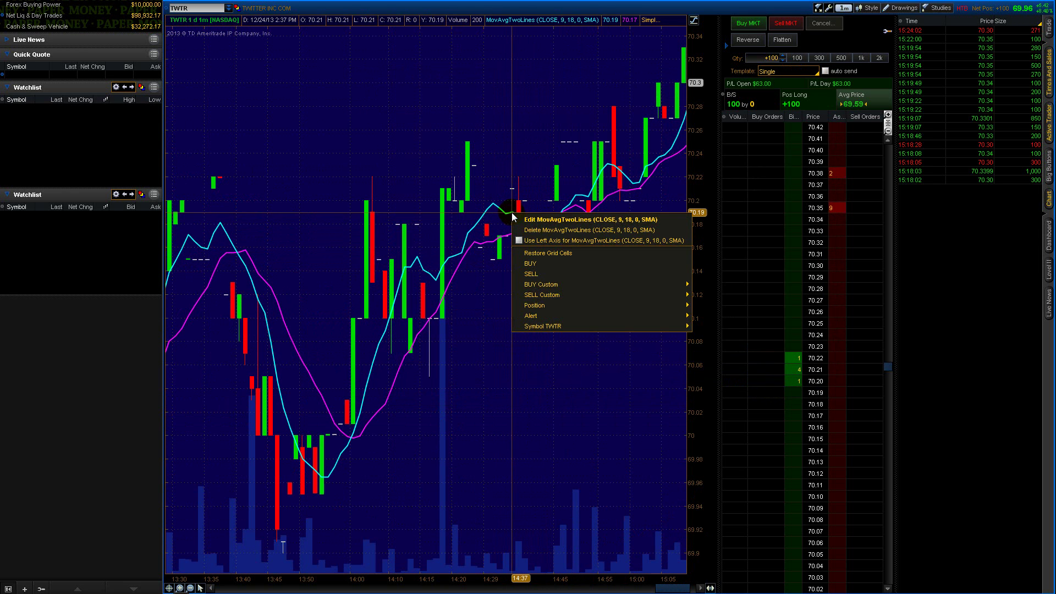
{"action": "left_click", "coordinate": [939, 7]}
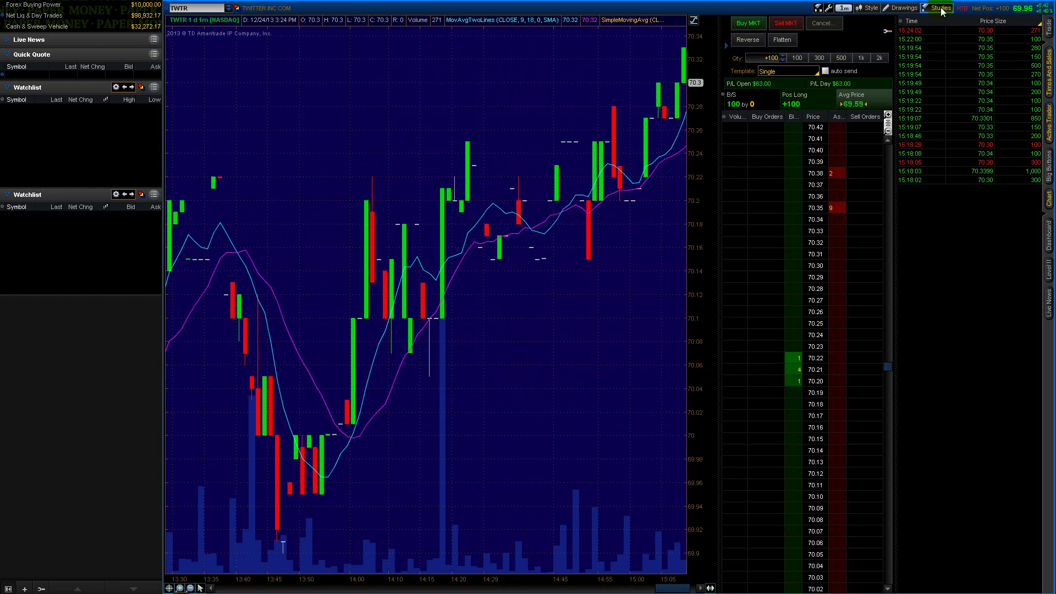
{"action": "left_click", "coordinate": [944, 51]}
{"action": "mouse_move", "coordinate": [530, 163]}
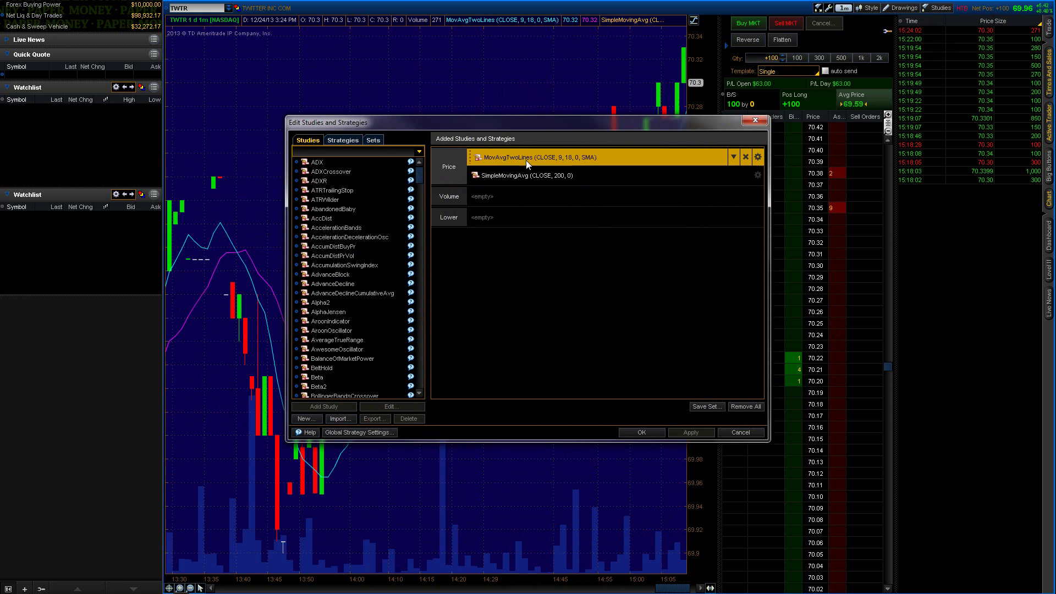
{"action": "mouse_move", "coordinate": [499, 177]}
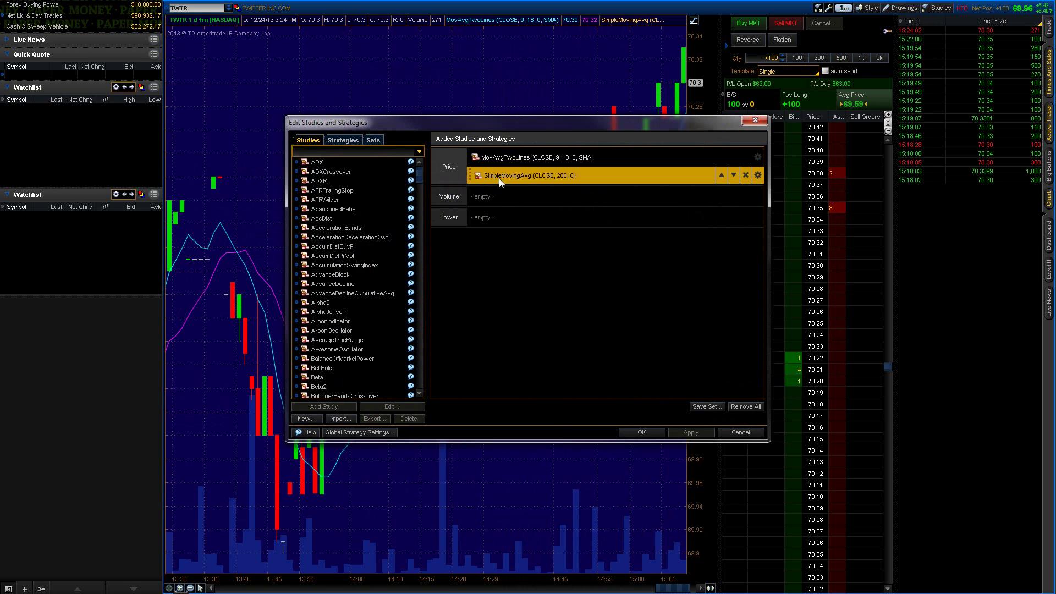
{"action": "left_click", "coordinate": [758, 175]}
{"action": "left_click_drag", "start_coordinate": [529, 191], "coordinate": [554, 174]}
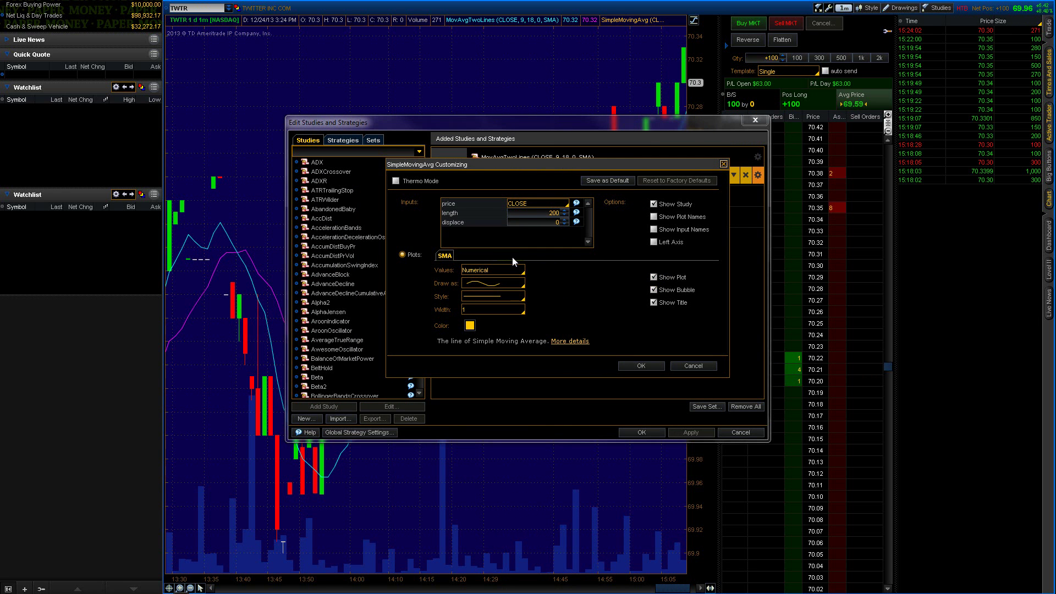
{"action": "left_click", "coordinate": [519, 298]}
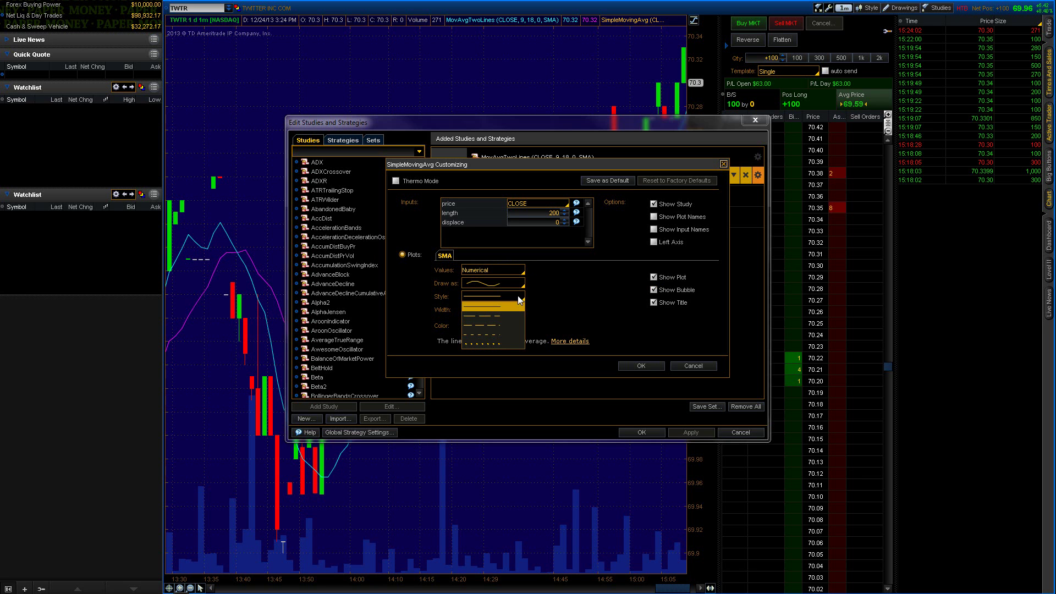
{"action": "left_click", "coordinate": [543, 298]}
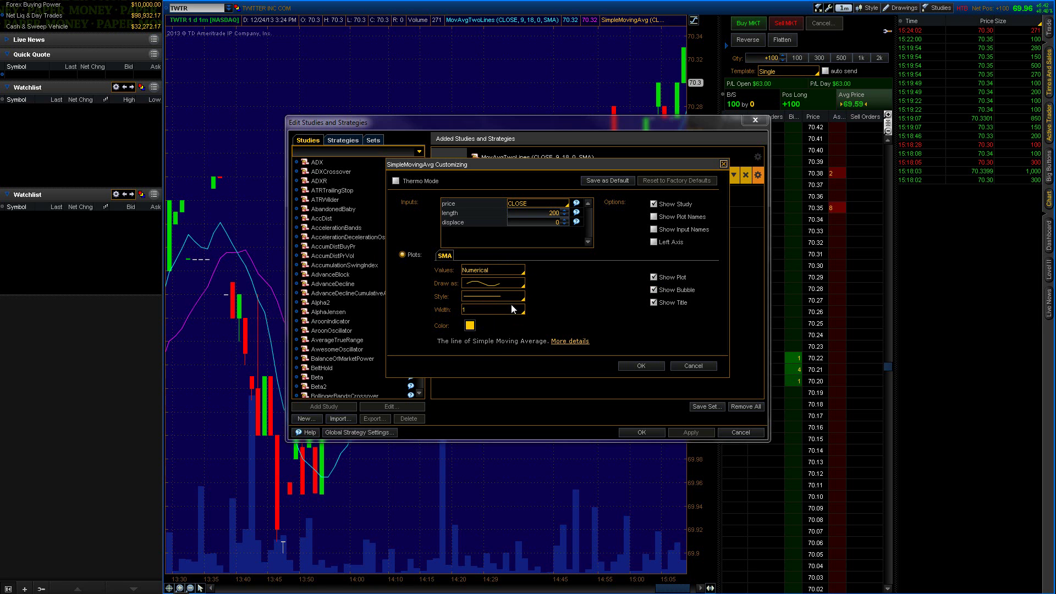
{"action": "left_click", "coordinate": [510, 306]}
{"action": "left_click", "coordinate": [551, 304]}
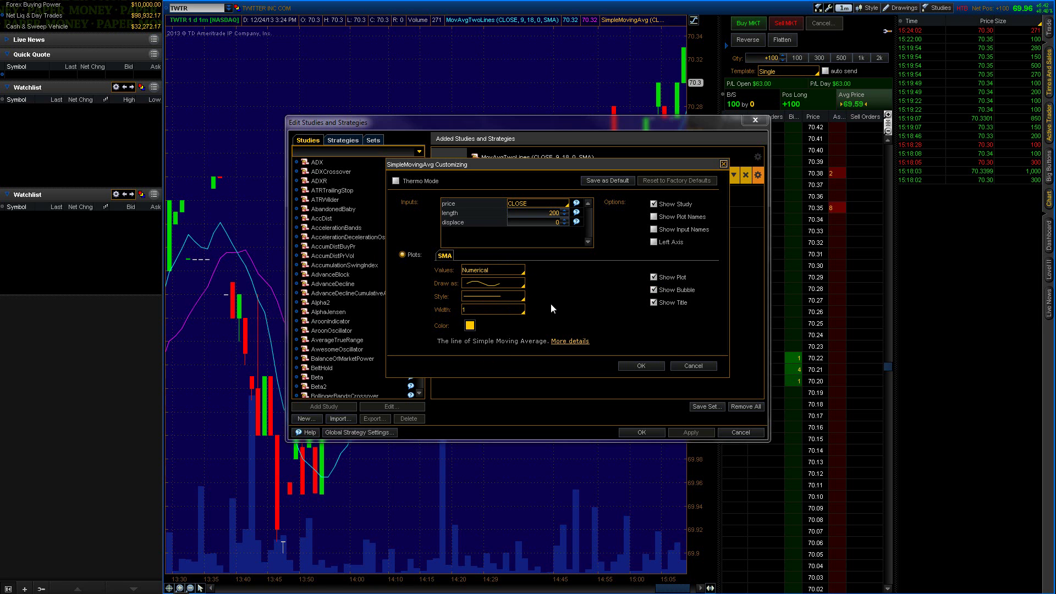
{"action": "left_click", "coordinate": [691, 367]}
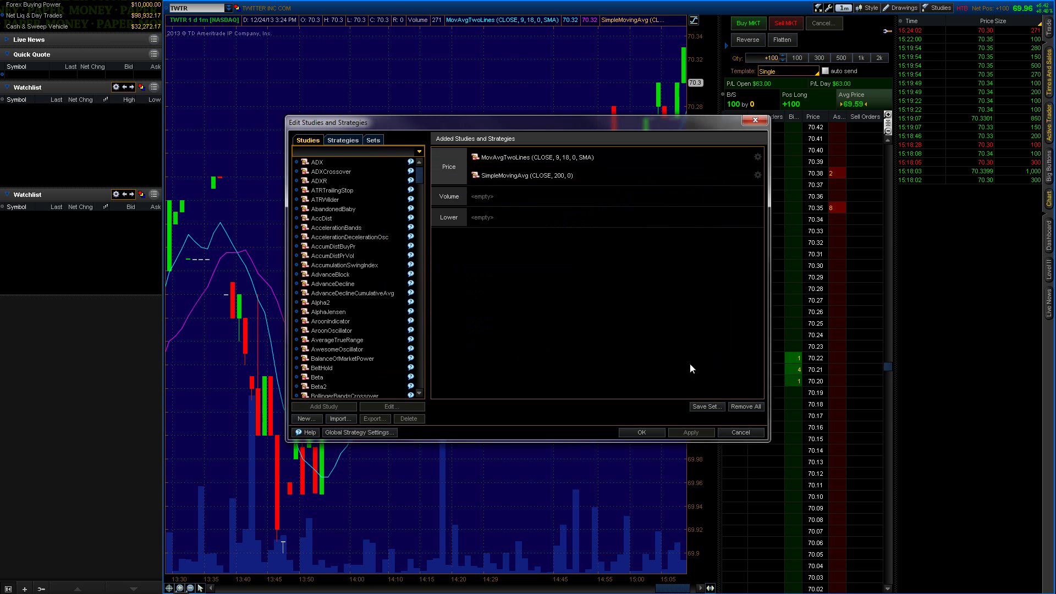
{"action": "left_click", "coordinate": [642, 432]}
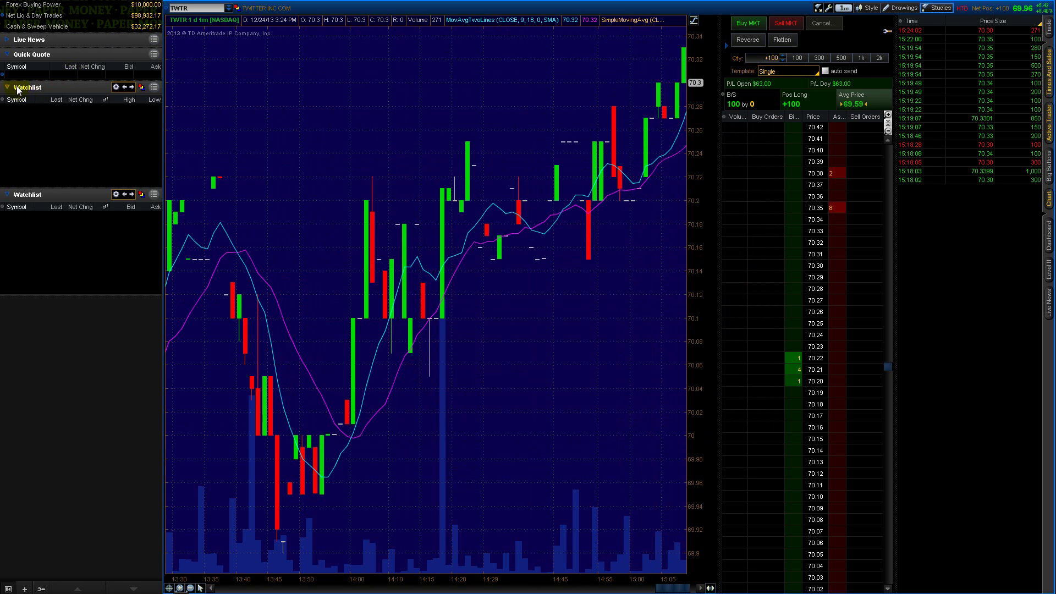
Switch the top watchlist to show current account positions.
{"action": "left_click", "coordinate": [115, 87]}
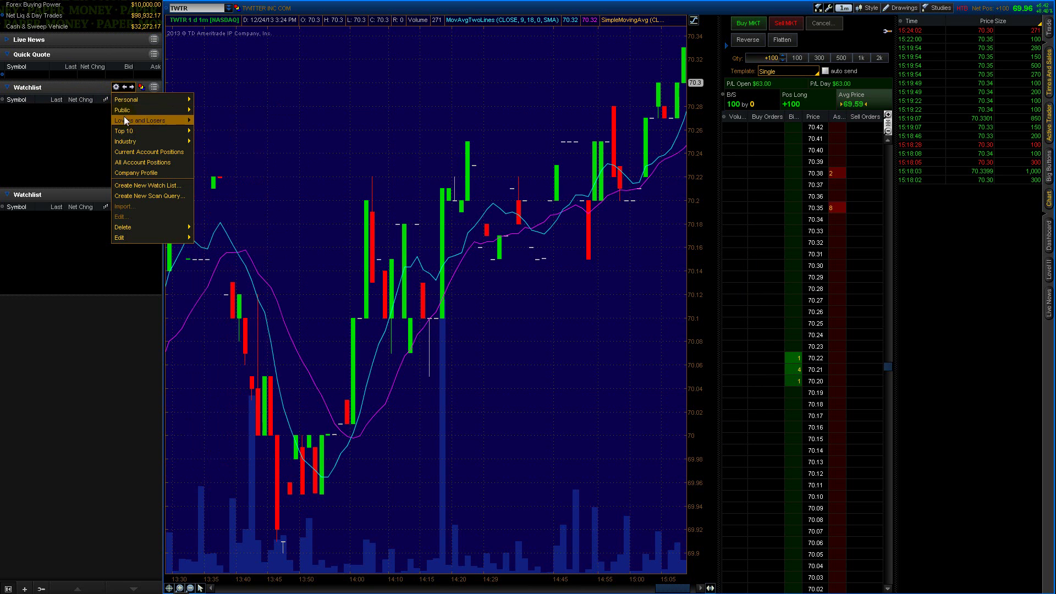
{"action": "left_click", "coordinate": [134, 151]}
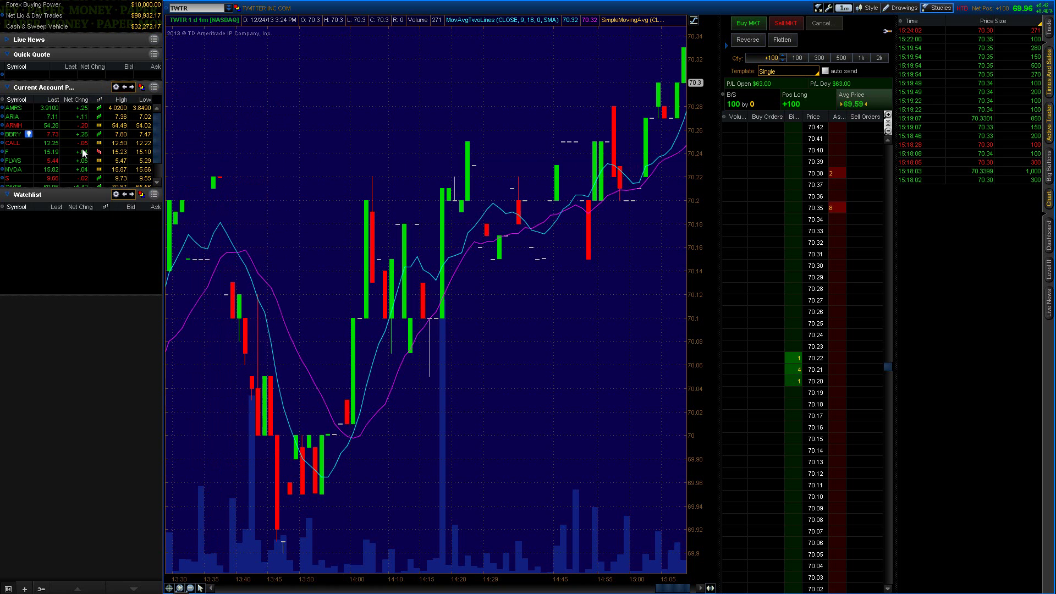
{"action": "mouse_move", "coordinate": [156, 123]}
{"action": "left_mouse_down"}
{"action": "mouse_move", "coordinate": [158, 147]}
{"action": "mouse_move", "coordinate": [154, 107]}
{"action": "left_mouse_up"}
Add BBRY to the Papermoney Watchlist and show that list in the second watchlist panel.
{"action": "left_click", "coordinate": [116, 195]}
{"action": "right_click", "coordinate": [11, 135]}
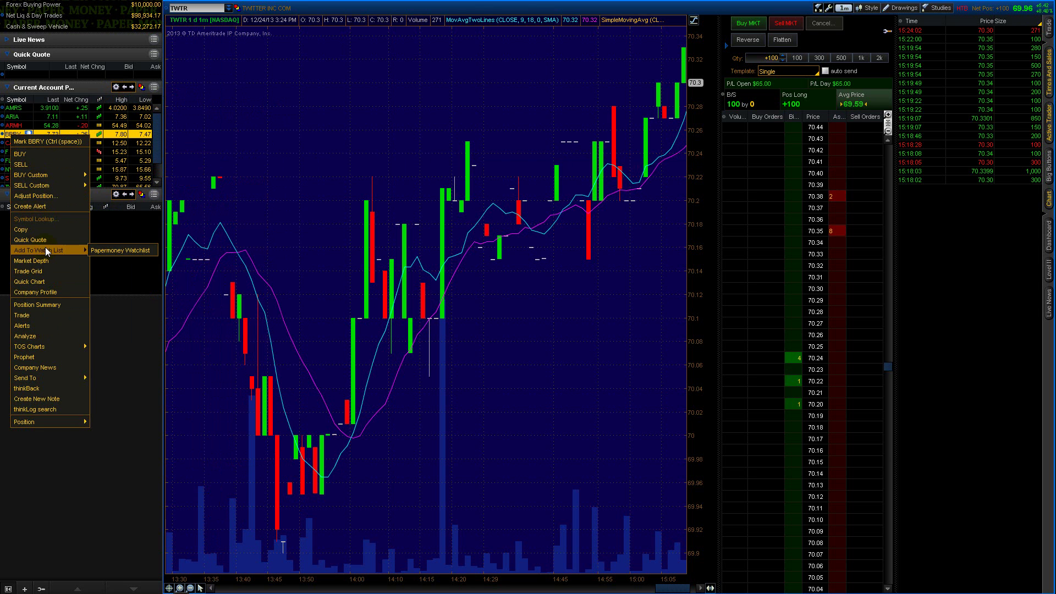
{"action": "left_click", "coordinate": [116, 282]}
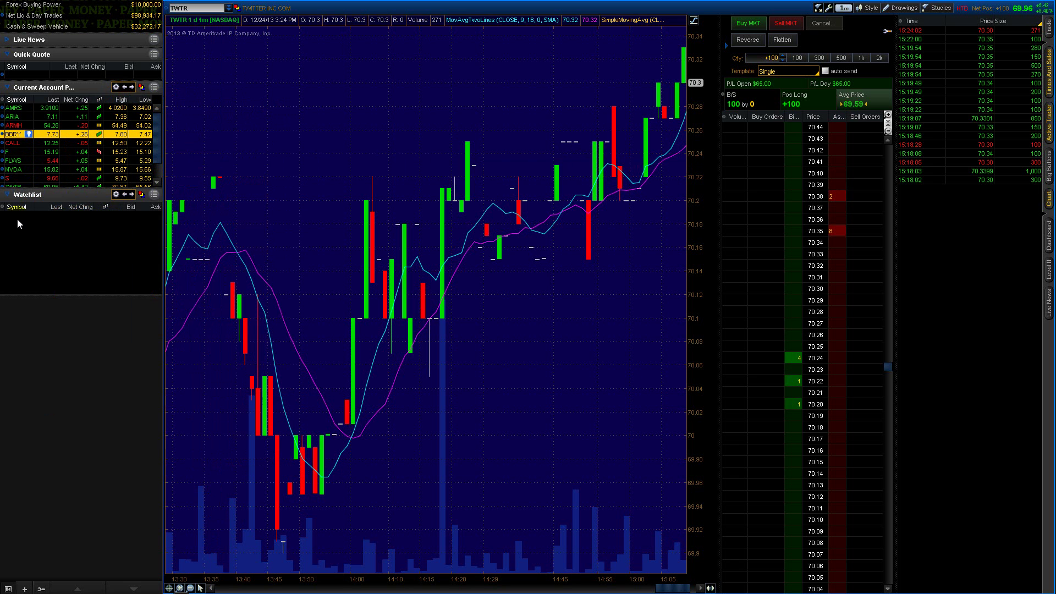
{"action": "left_click", "coordinate": [115, 194]}
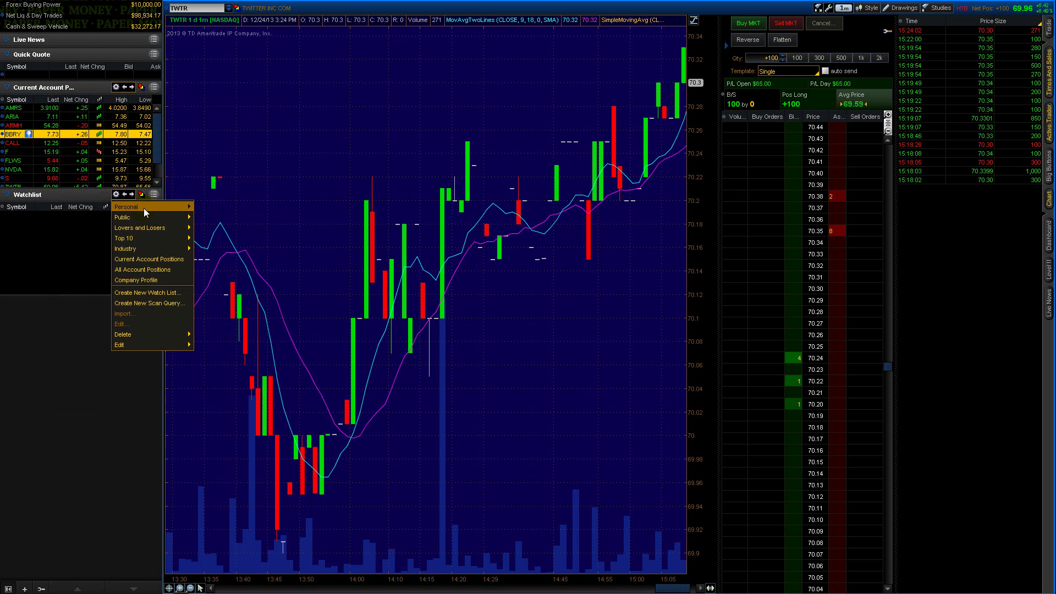
{"action": "mouse_move", "coordinate": [145, 213]}
{"action": "left_click", "coordinate": [199, 210]}
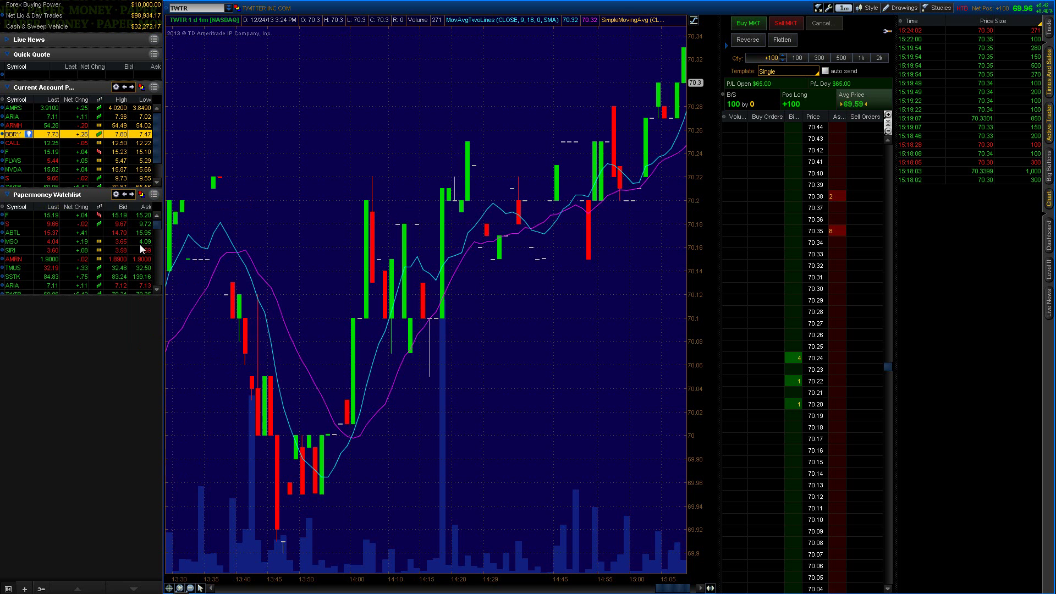
Drag the Papermoney Watchlist panel taller and scroll down to its last row.
{"action": "left_click", "coordinate": [123, 294]}
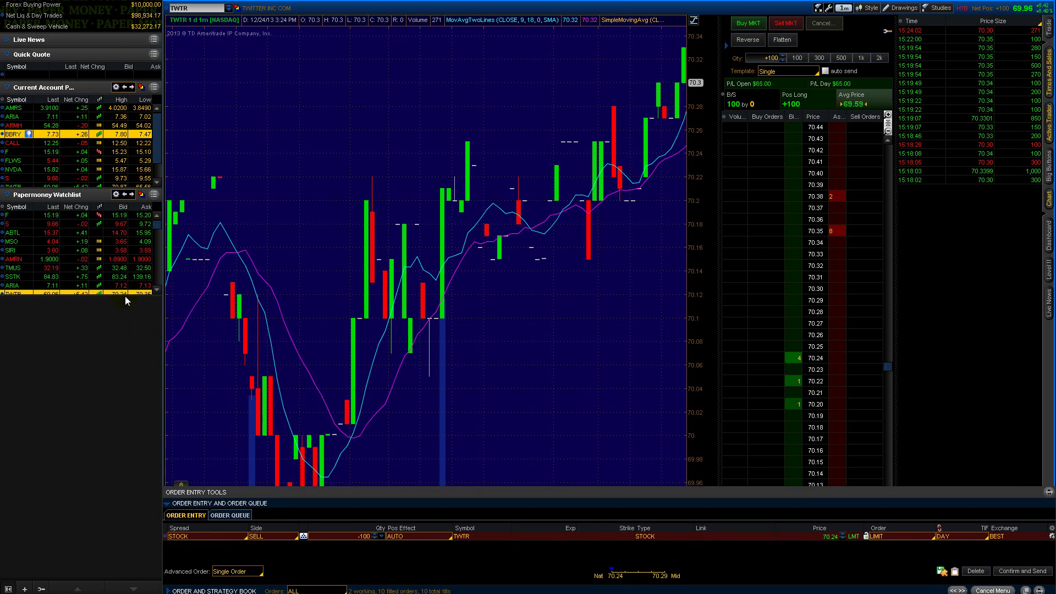
{"action": "left_click_drag", "start_coordinate": [124, 296], "coordinate": [128, 390]}
{"action": "scroll", "coordinate": [152, 394], "scroll_direction": "down", "scroll_amount": 5}
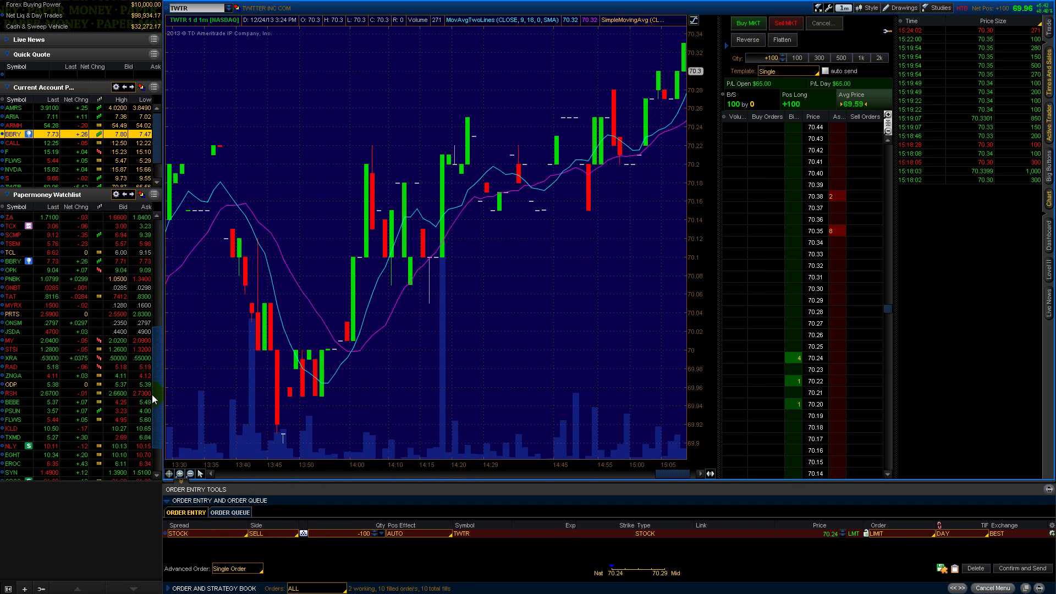
{"action": "scroll", "coordinate": [152, 395], "scroll_direction": "down", "scroll_amount": 3}
Enter GOOG in the empty bottom row of the Papermoney Watchlist.
{"action": "left_click", "coordinate": [16, 475]}
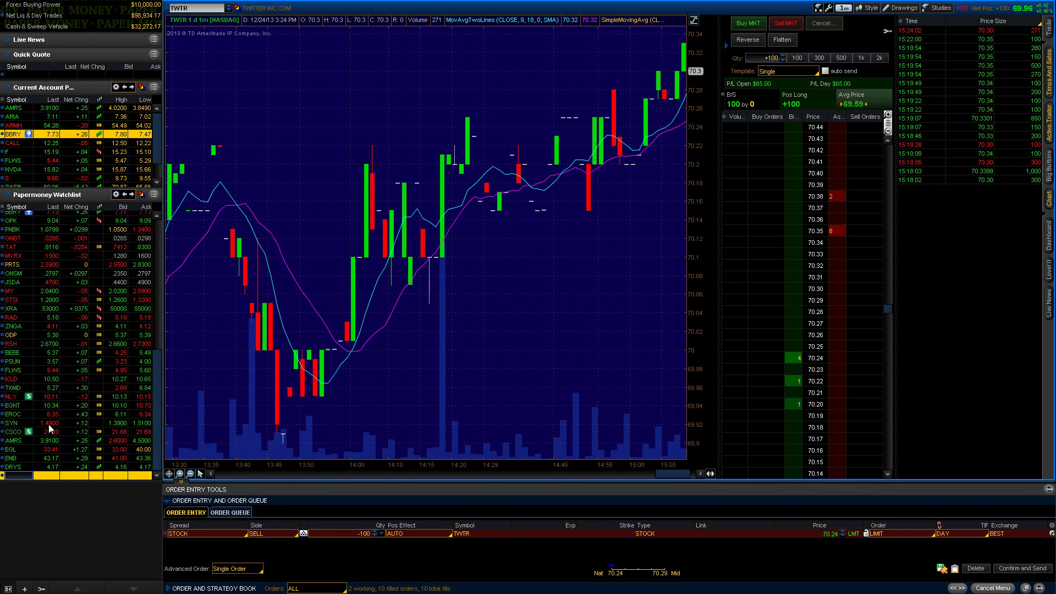
{"action": "key", "text": "Return"}
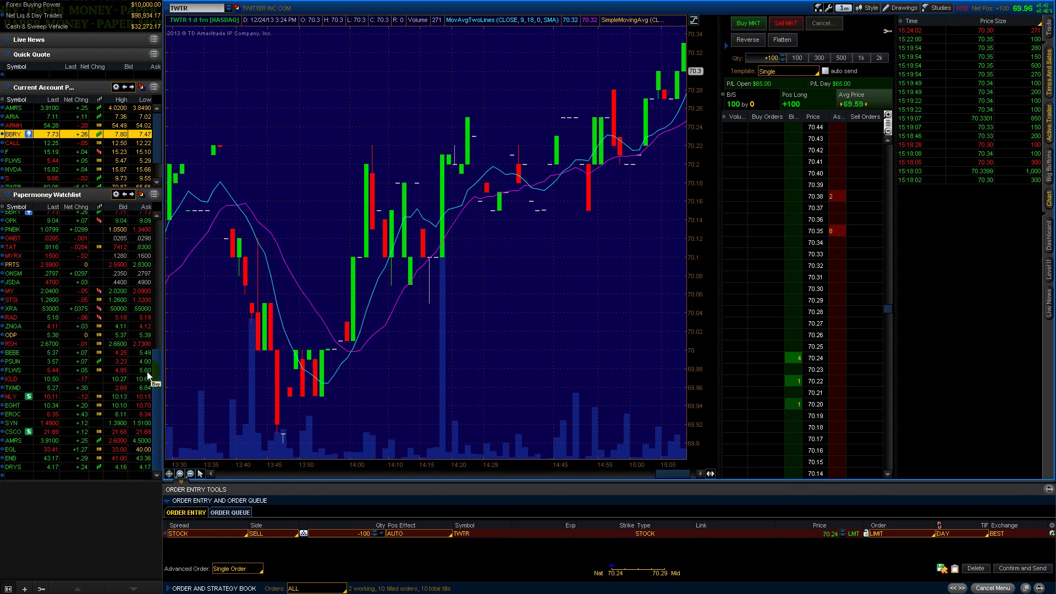
{"action": "left_click", "coordinate": [21, 475]}
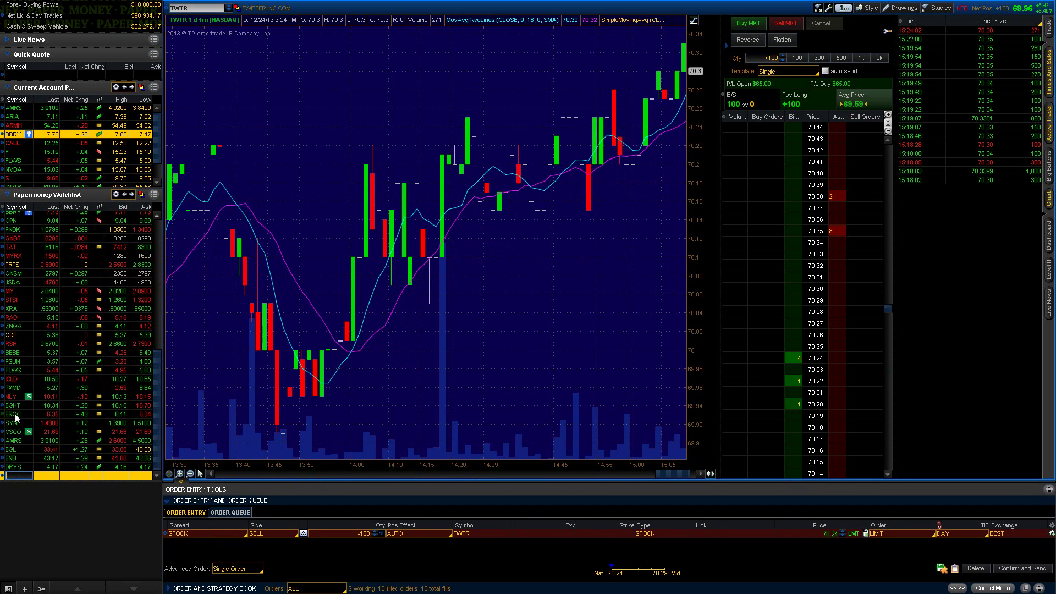
{"action": "type", "text": "GOOG"}
{"action": "key", "text": "Return"}
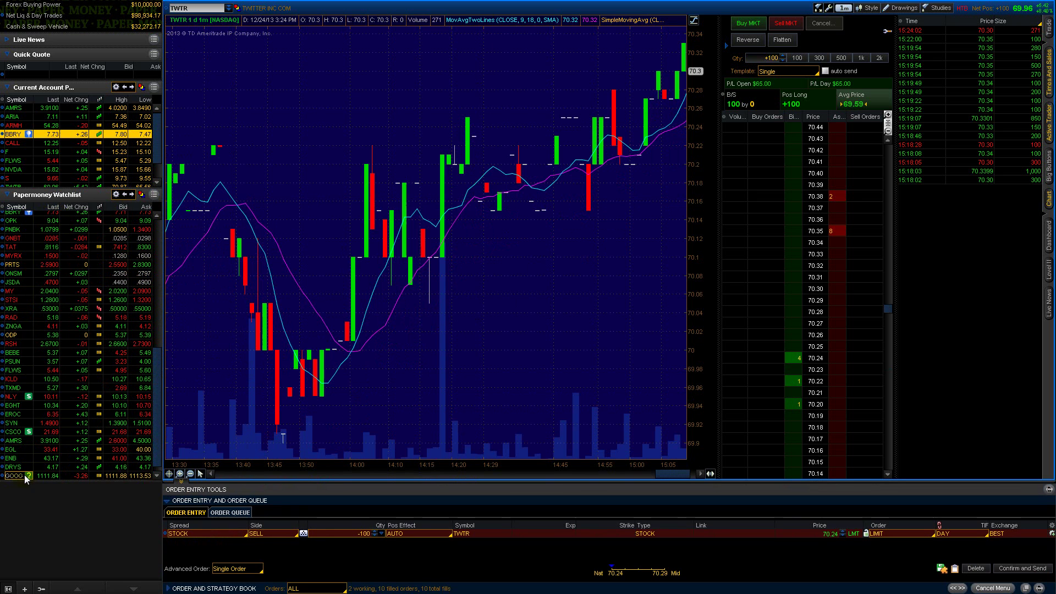
{"action": "left_click", "coordinate": [17, 476]}
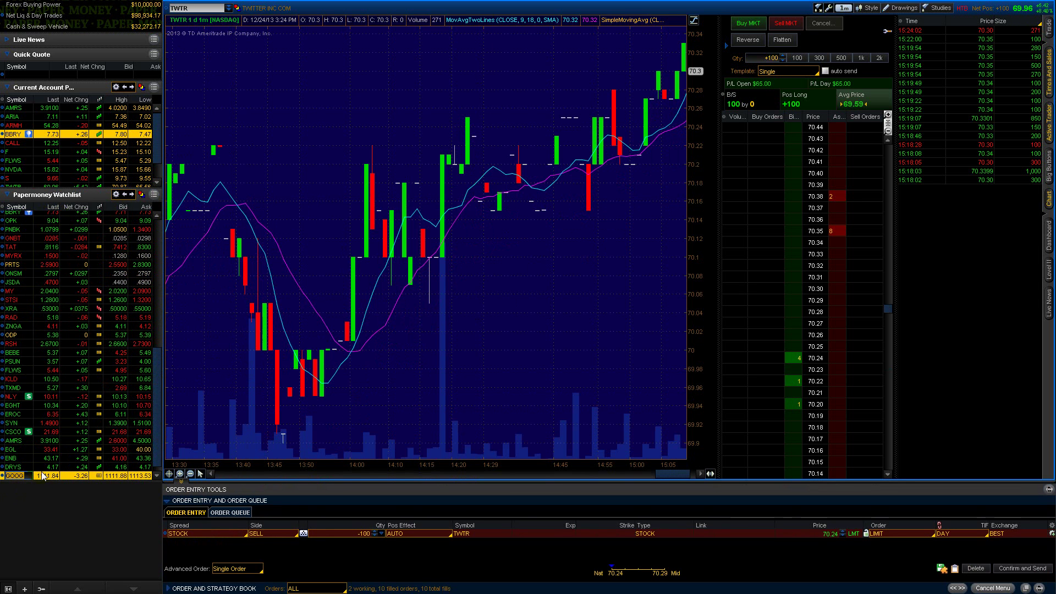
{"action": "left_click", "coordinate": [24, 588]}
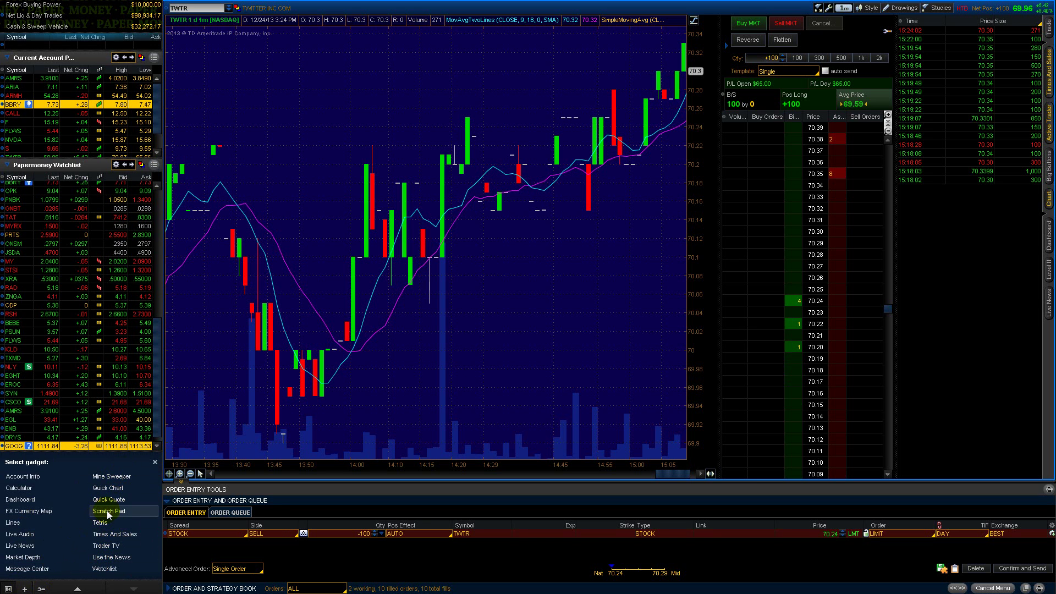
Add a Trader TV gadget playing CNBC US and pop its video into a separate window near the screen centre.
{"action": "left_click", "coordinate": [115, 545]}
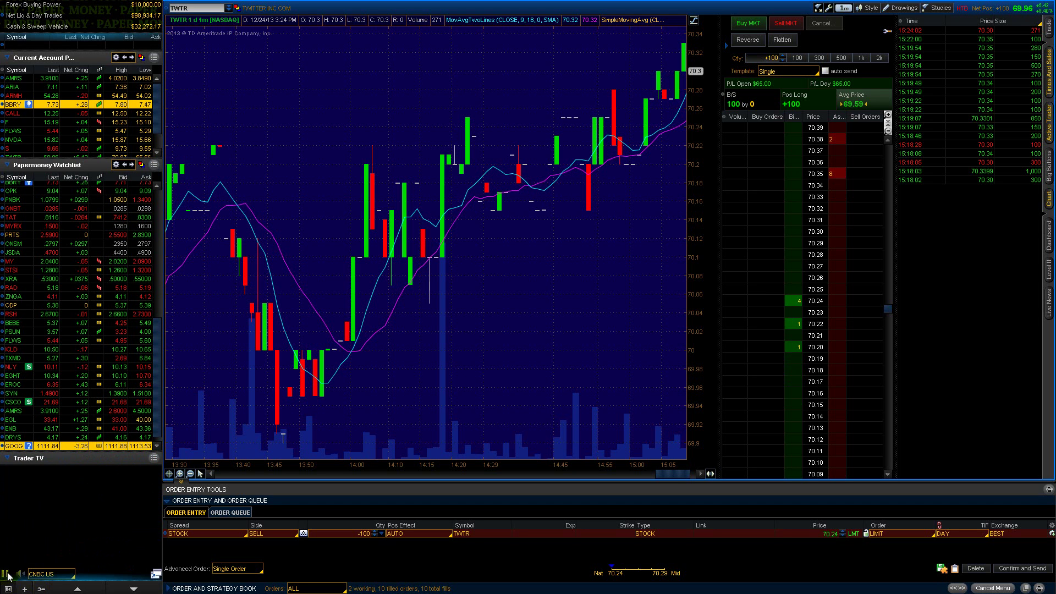
{"action": "left_click", "coordinate": [5, 574]}
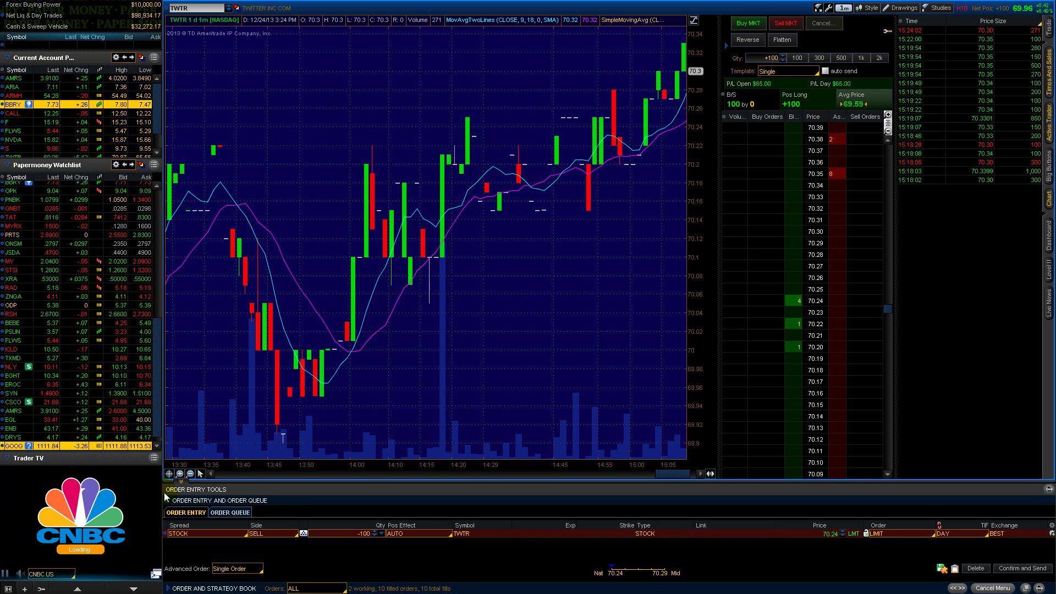
{"action": "left_click", "coordinate": [156, 575]}
{"action": "left_click_drag", "start_coordinate": [285, 26], "coordinate": [348, 139]}
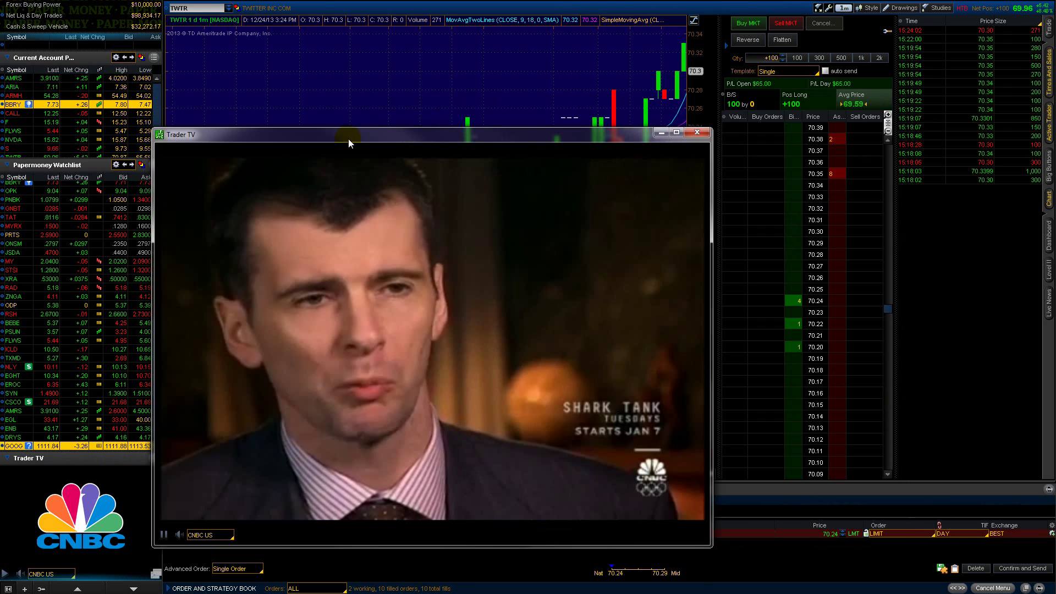
Close the popped-out Trader TV window, leaving CNBC US streaming in the gadget.
{"action": "left_click", "coordinate": [706, 135]}
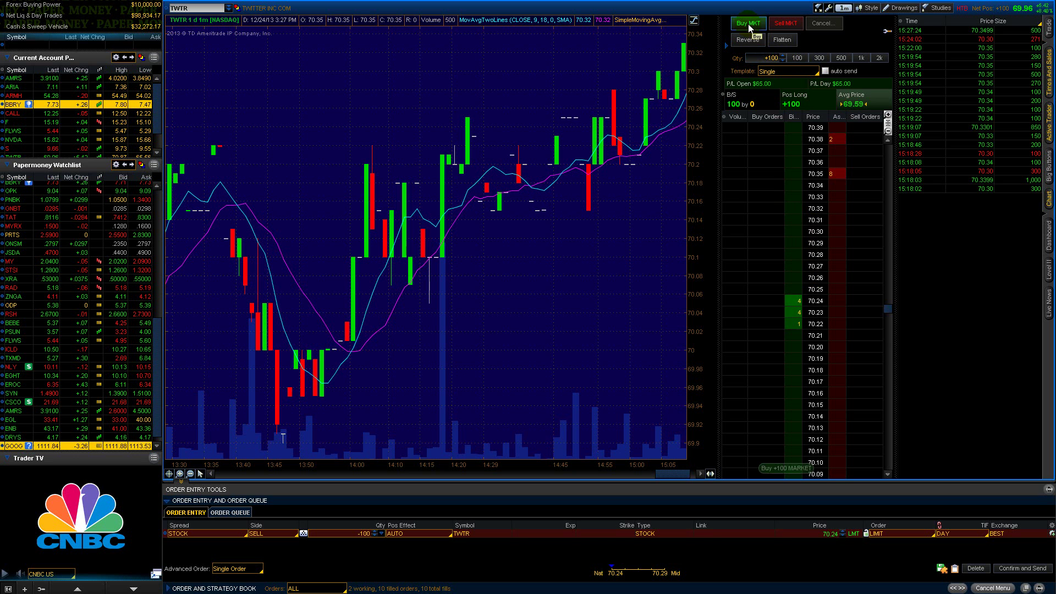
{"action": "left_click_drag", "start_coordinate": [890, 308], "coordinate": [889, 153]}
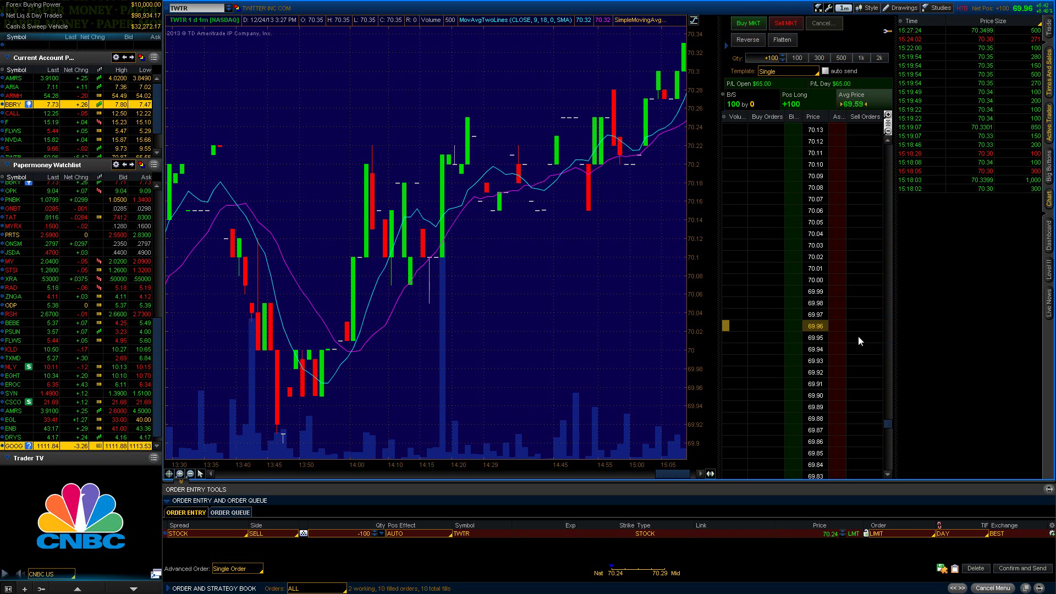
{"action": "scroll", "coordinate": [851, 336], "scroll_direction": "down", "scroll_amount": 5}
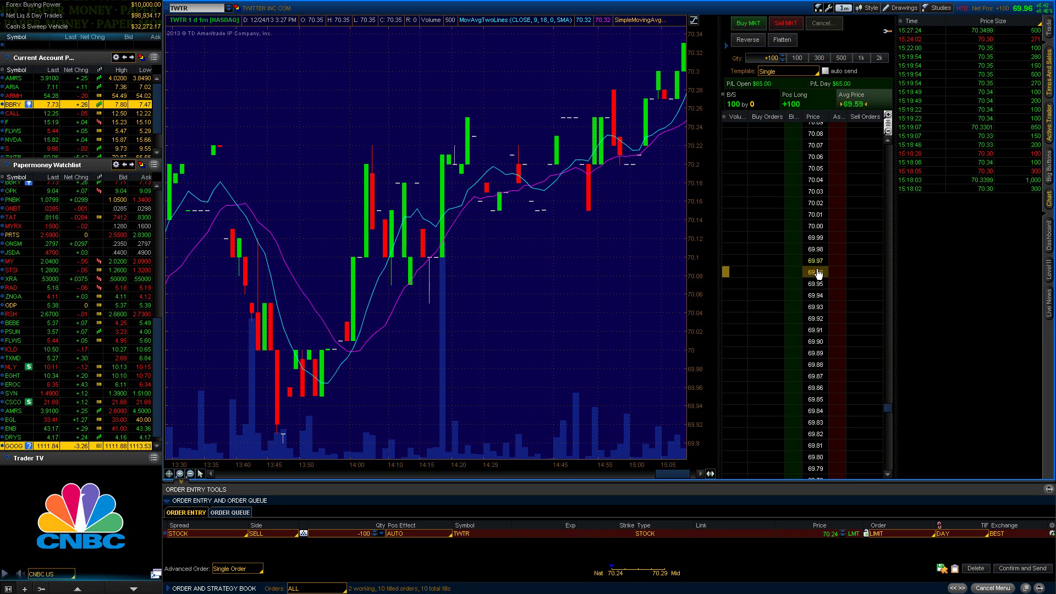
{"action": "scroll", "coordinate": [604, 249], "scroll_direction": "down", "scroll_amount": 4}
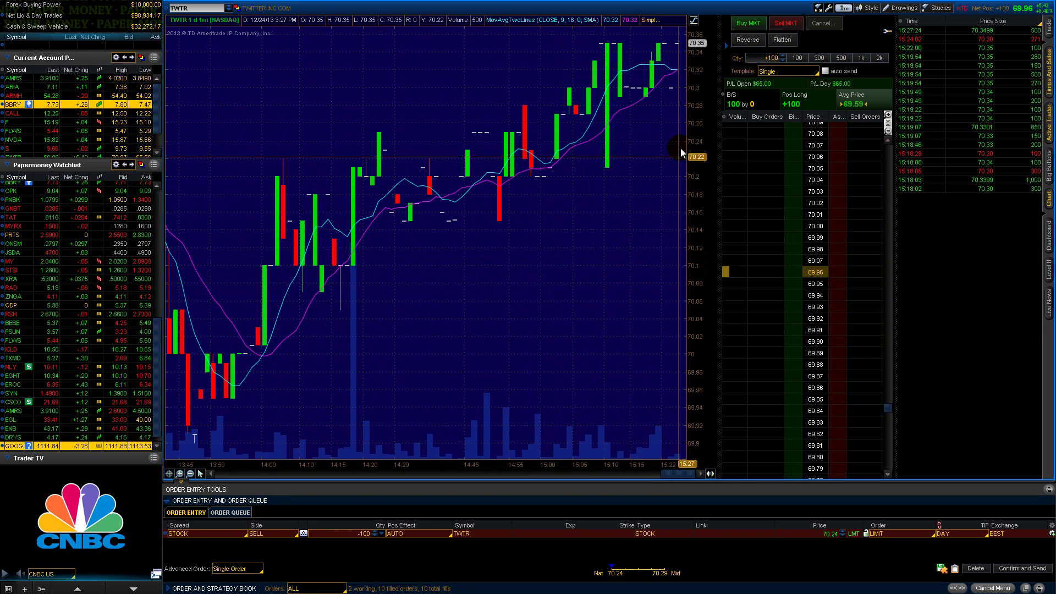
Zoom the TWTR chart in and back out to show bars from about 14:40 to 15:28.
{"action": "left_click", "coordinate": [179, 473]}
{"action": "left_click", "coordinate": [180, 473]}
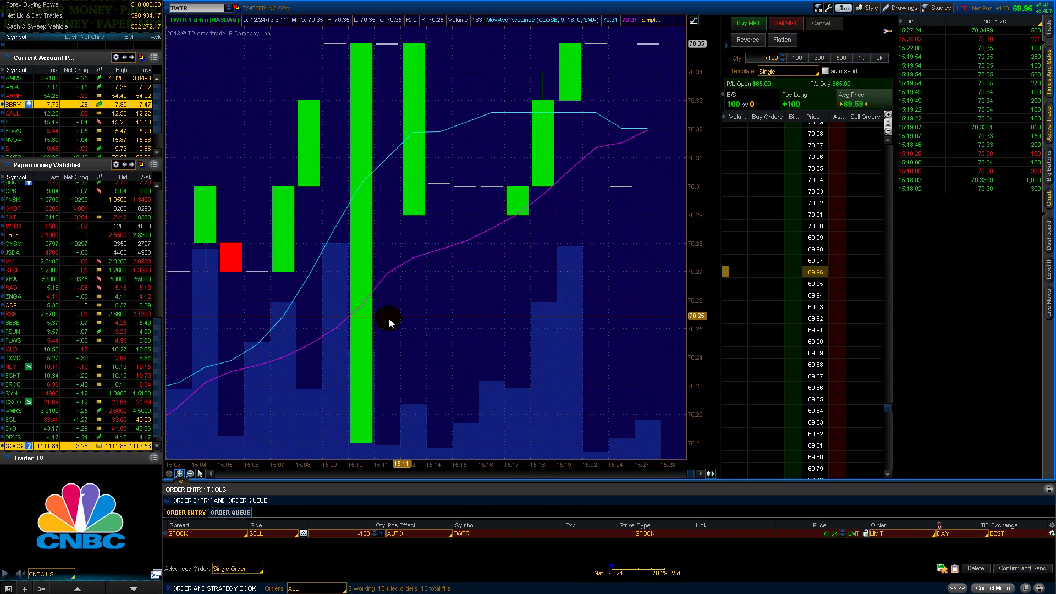
{"action": "left_click", "coordinate": [672, 468]}
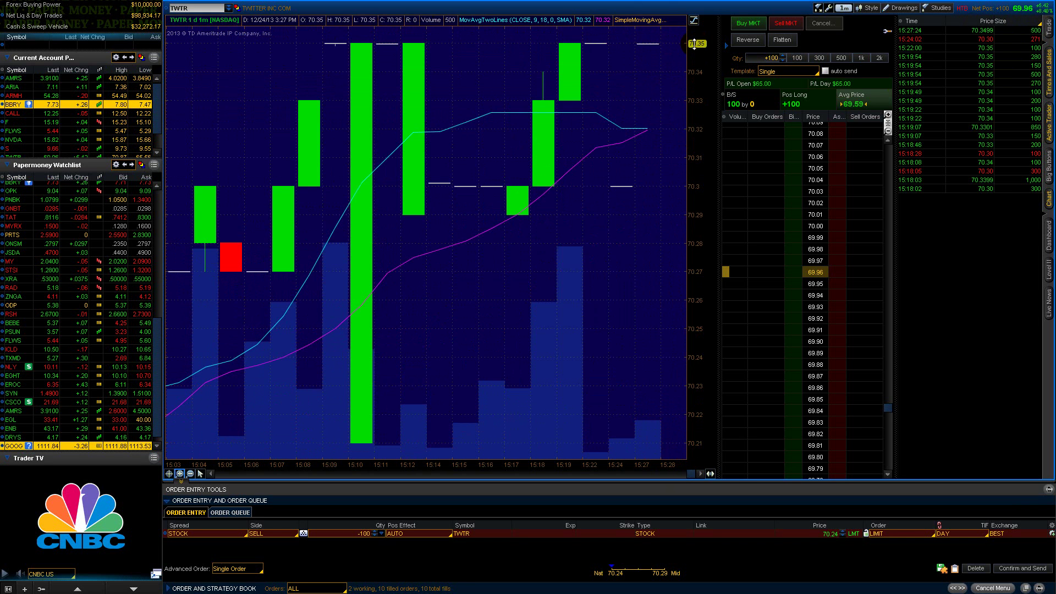
{"action": "left_click", "coordinate": [190, 474]}
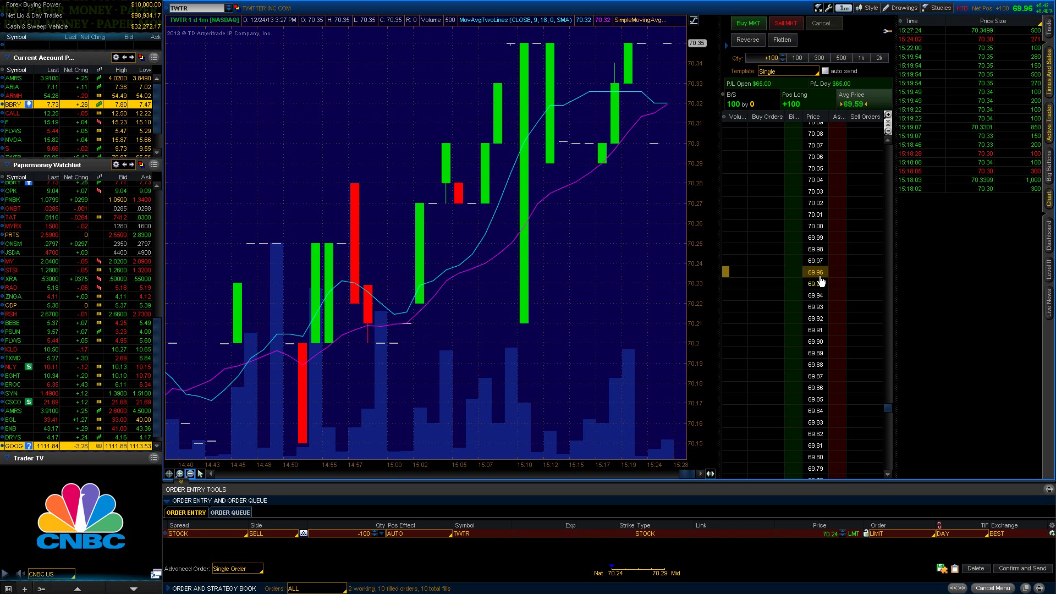
{"action": "left_click", "coordinate": [783, 271]}
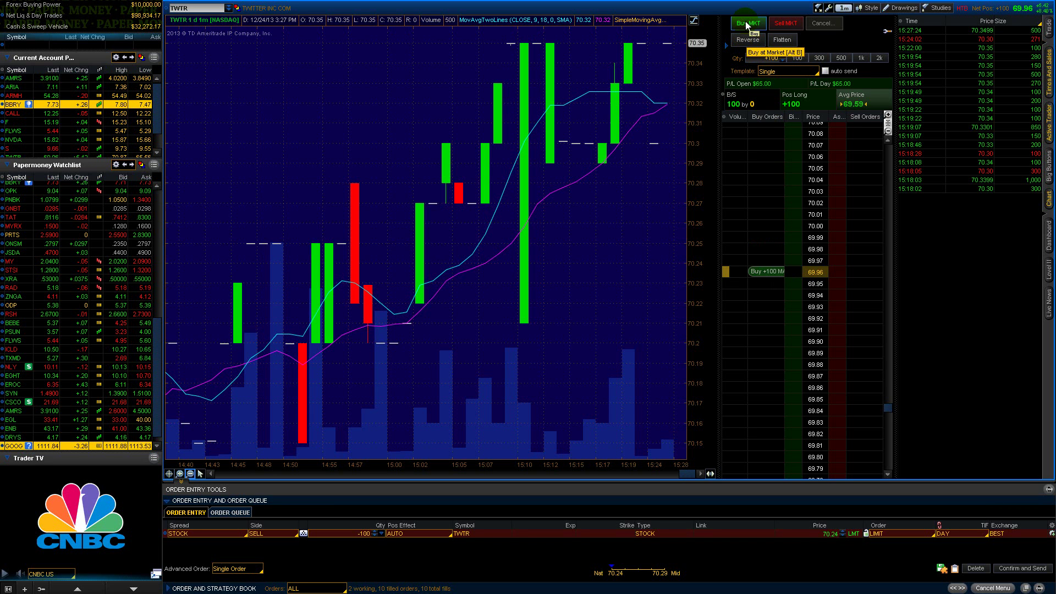
{"action": "left_click", "coordinate": [781, 283]}
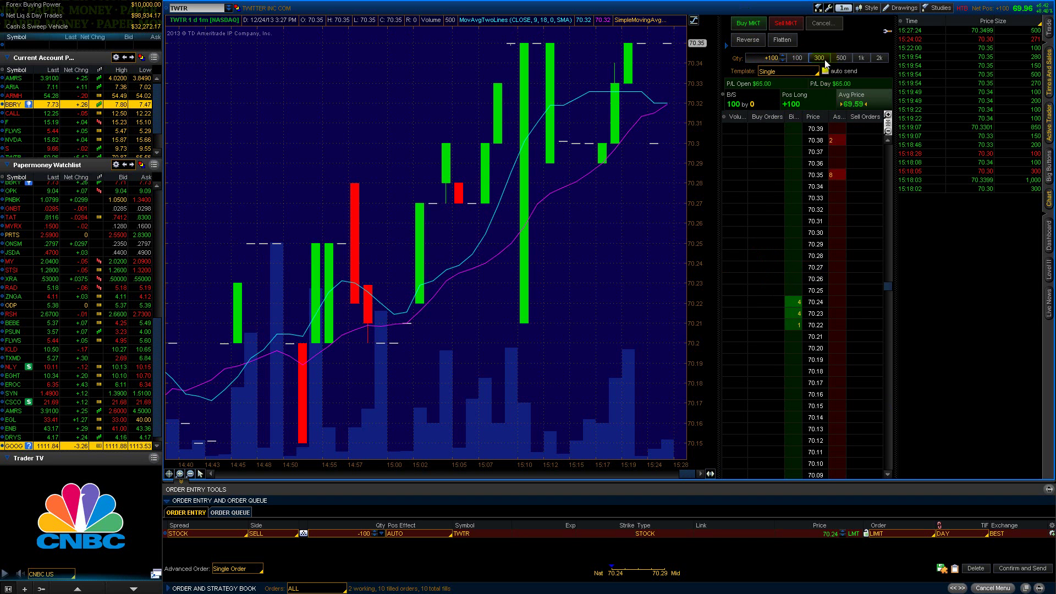
{"action": "left_click", "coordinate": [861, 59]}
{"action": "left_click", "coordinate": [819, 58]}
{"action": "left_click", "coordinate": [879, 58]}
{"action": "left_click", "coordinate": [798, 58]}
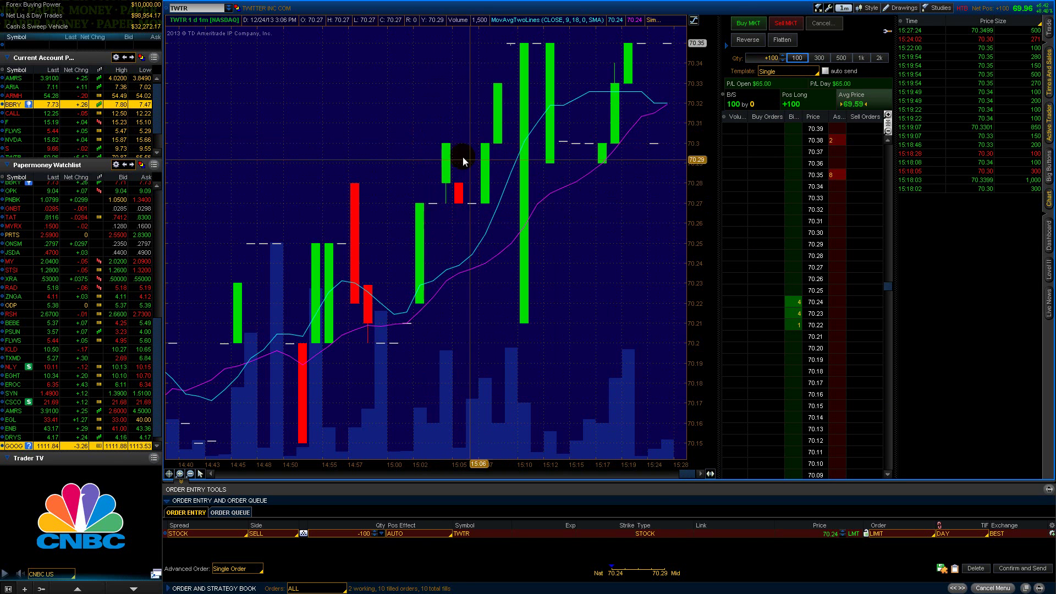
{"action": "scroll", "coordinate": [791, 263], "scroll_direction": "down", "scroll_amount": 3}
{"action": "scroll", "coordinate": [792, 263], "scroll_direction": "up", "scroll_amount": 3}
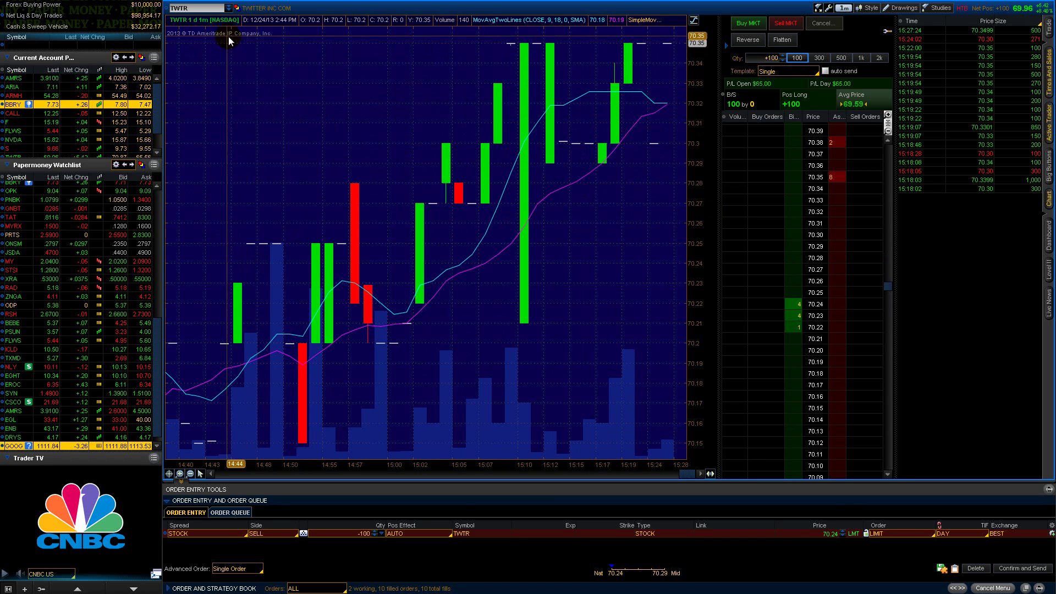
{"action": "left_click", "coordinate": [205, 10]}
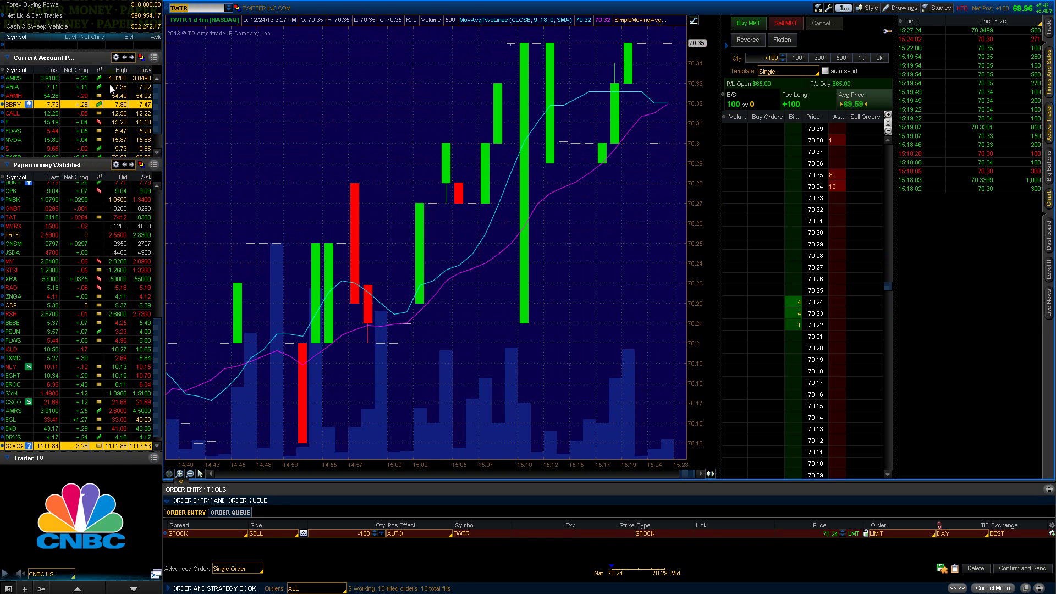
{"action": "left_click", "coordinate": [157, 187]}
{"action": "scroll", "coordinate": [157, 195], "scroll_direction": "down", "scroll_amount": 10}
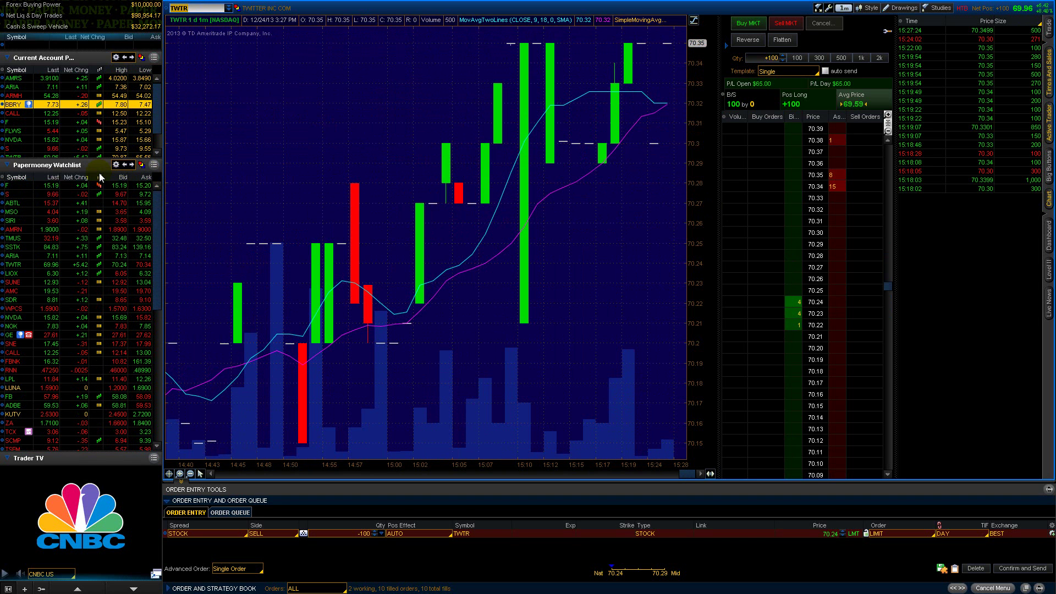
Add a VolumeProfile column to the Papermoney watchlist through the column customization window.
{"action": "right_click", "coordinate": [117, 165]}
{"action": "key", "text": "Escape"}
{"action": "right_click", "coordinate": [106, 176]}
{"action": "left_click", "coordinate": [144, 194]}
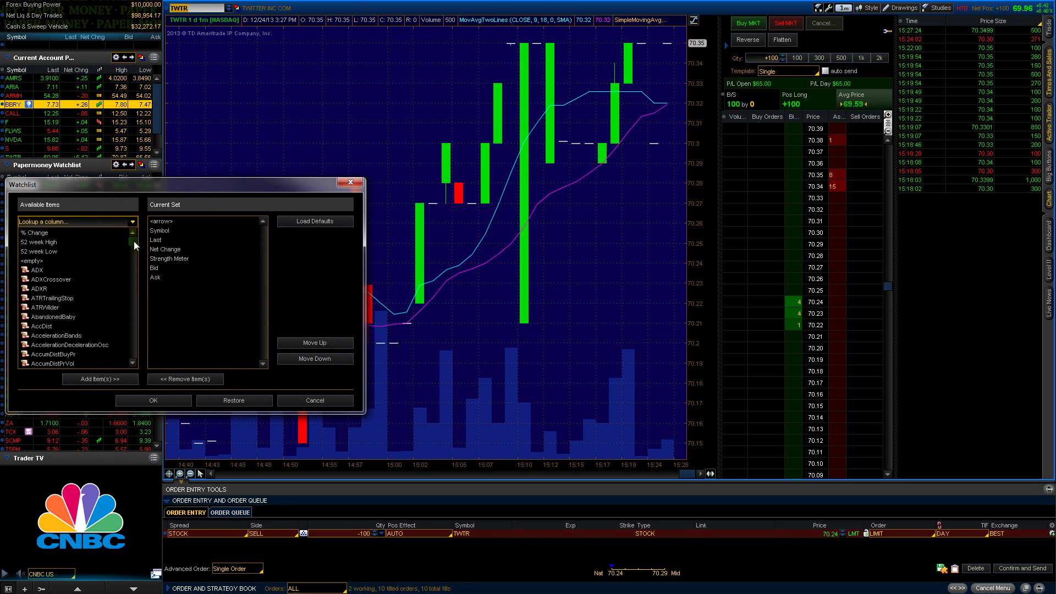
{"action": "left_click_drag", "start_coordinate": [133, 241], "coordinate": [142, 356]}
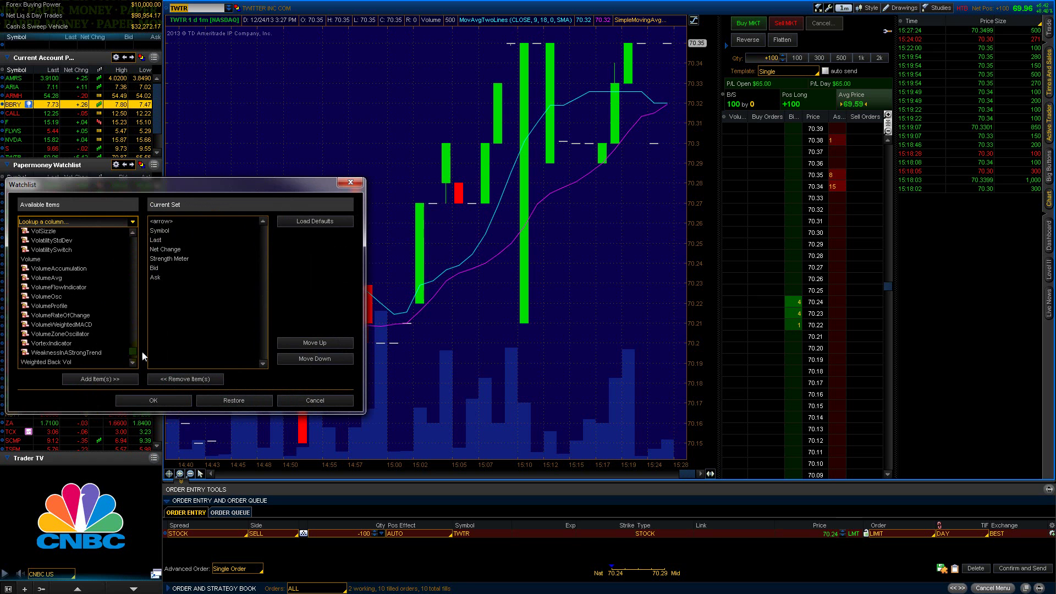
{"action": "left_click_drag", "start_coordinate": [58, 306], "coordinate": [157, 298]}
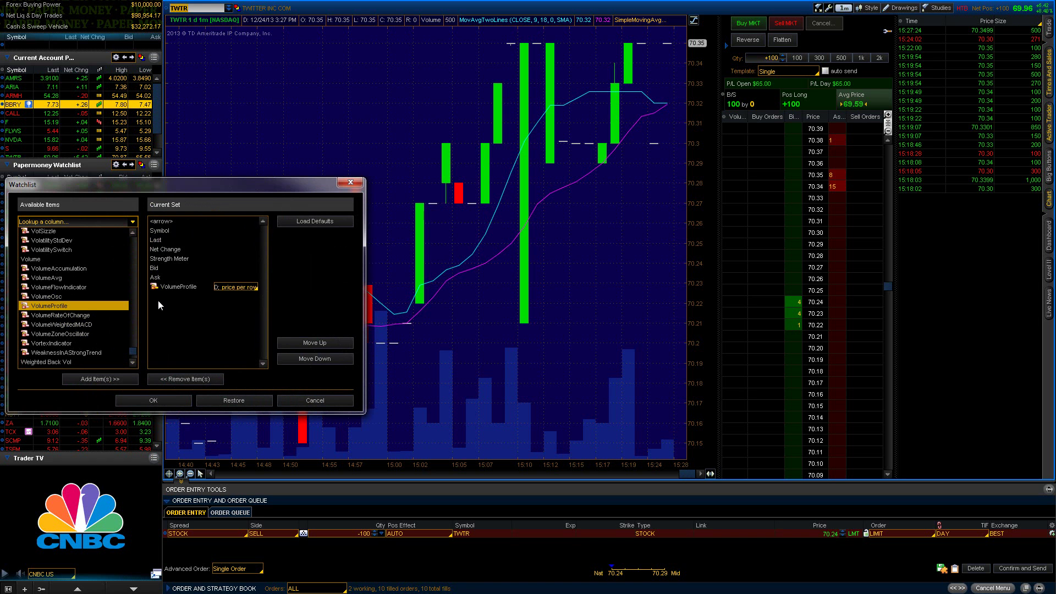
{"action": "left_click", "coordinate": [168, 397]}
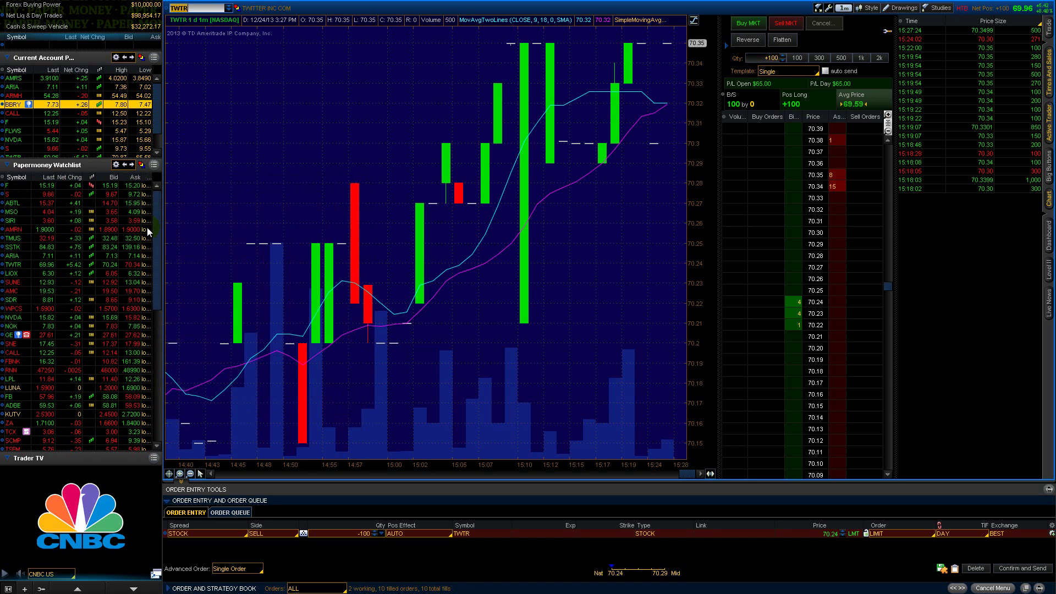
Widen the VolumeProfile column and sort the watchlist by Net Chng, biggest gainers first.
{"action": "left_click_drag", "start_coordinate": [137, 180], "coordinate": [131, 180]}
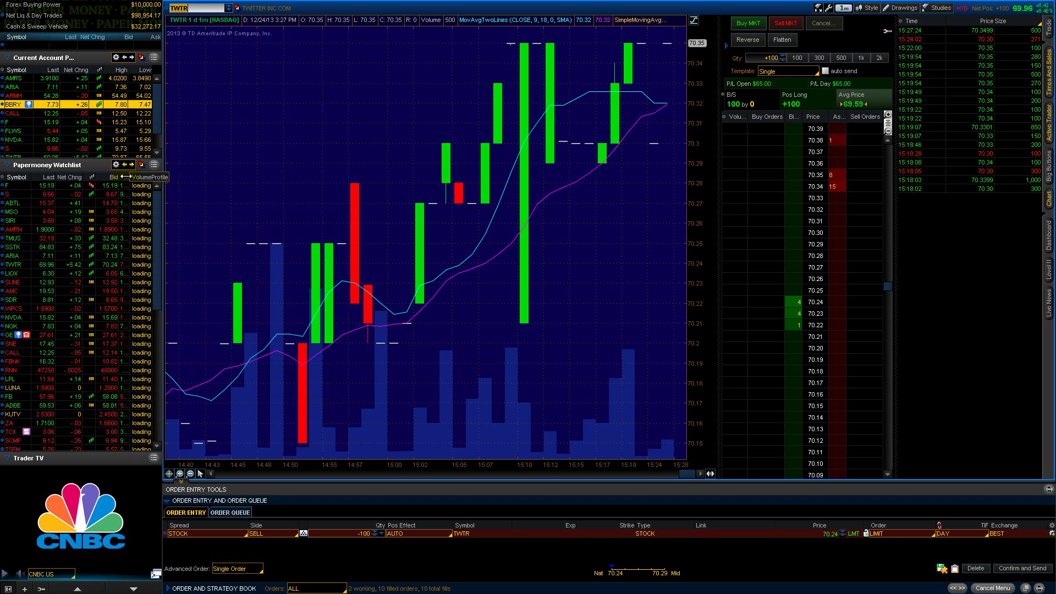
{"action": "left_click", "coordinate": [145, 179]}
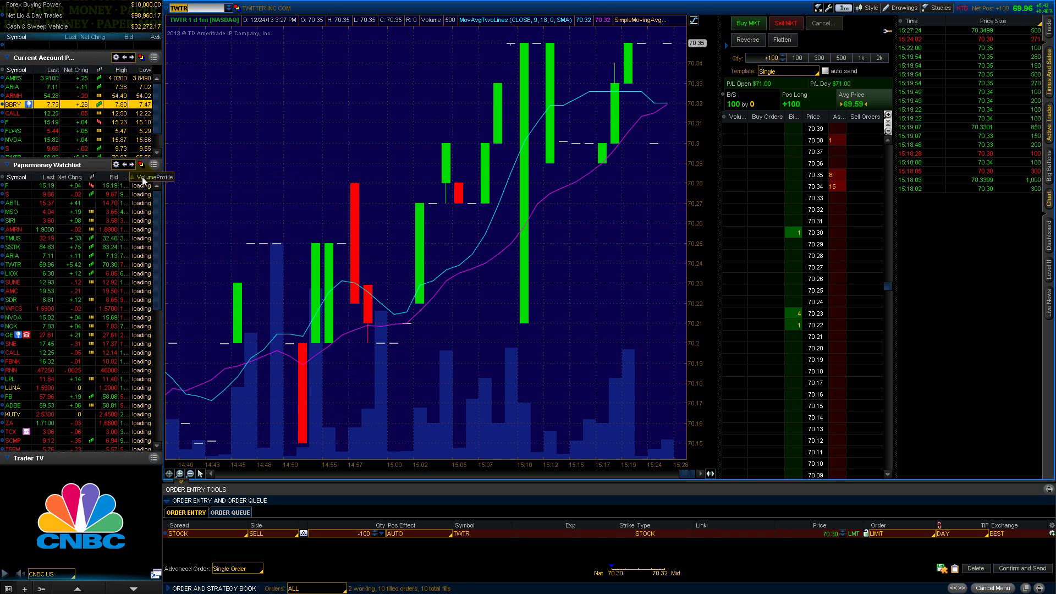
{"action": "mouse_move", "coordinate": [158, 199]}
{"action": "left_mouse_down"}
{"action": "mouse_move", "coordinate": [159, 388]}
{"action": "mouse_move", "coordinate": [157, 197]}
{"action": "left_mouse_up"}
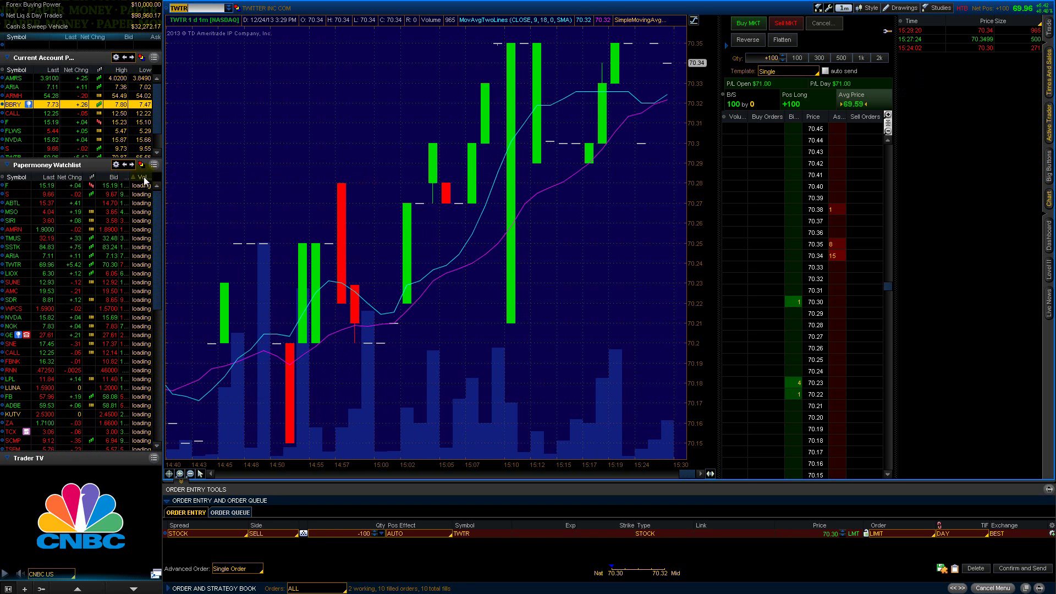
{"action": "left_click", "coordinate": [72, 179]}
{"action": "left_click", "coordinate": [72, 179]}
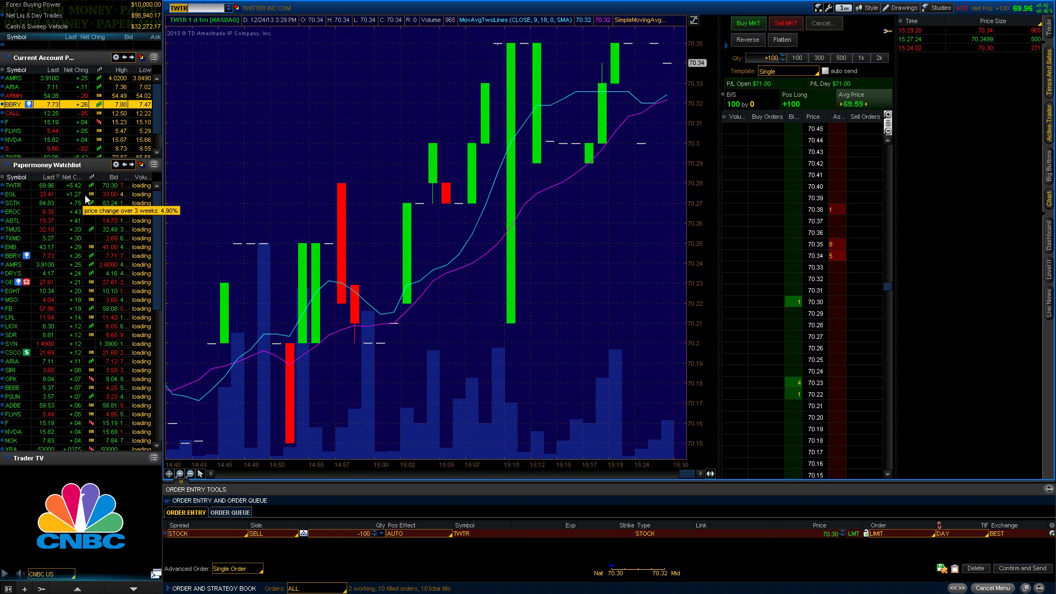
{"action": "mouse_move", "coordinate": [83, 213]}
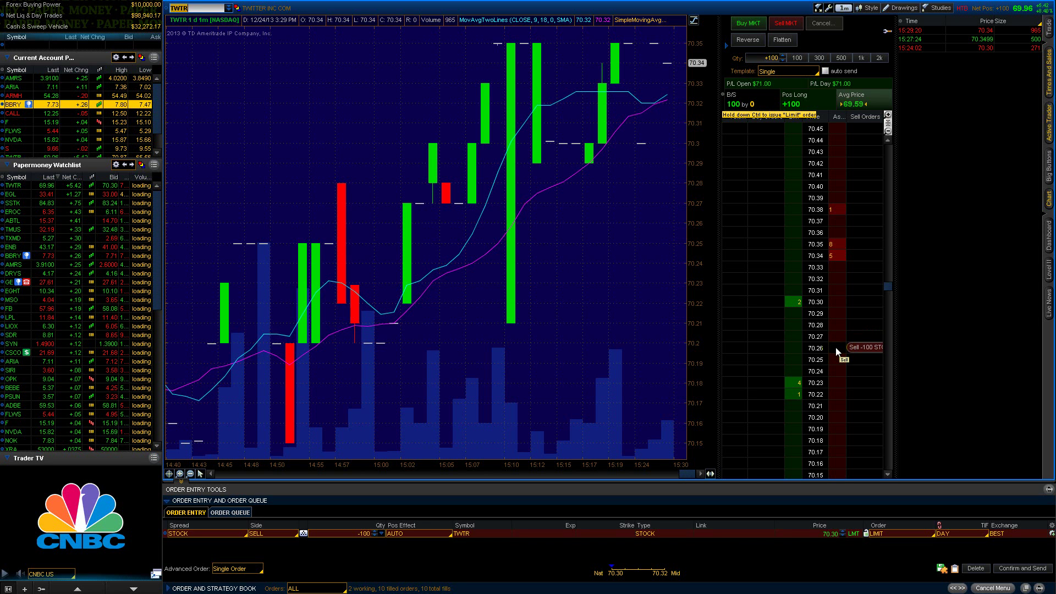
Stage a 100-share TWTR sell stop at 69.87 from the Active Trader ladder for editing.
{"action": "scroll", "coordinate": [837, 352], "scroll_direction": "down", "scroll_amount": 15}
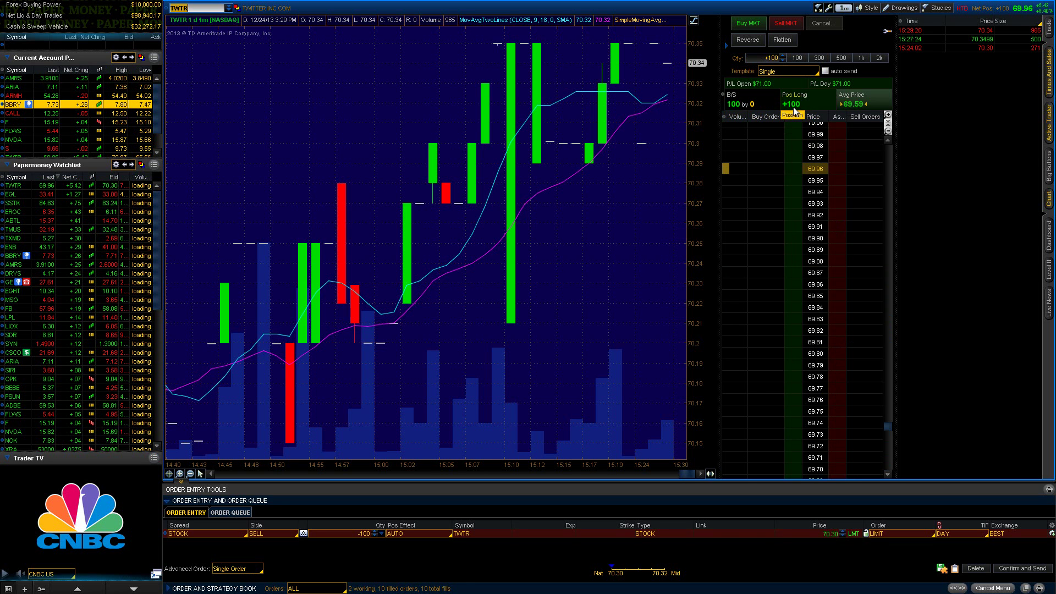
{"action": "left_click", "coordinate": [833, 272]}
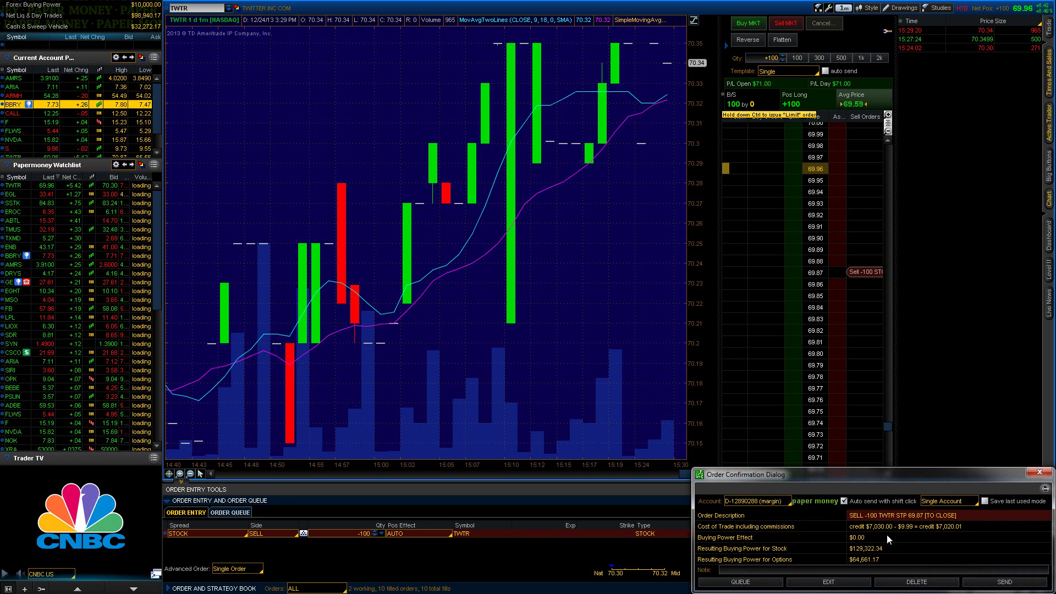
{"action": "left_click", "coordinate": [830, 581]}
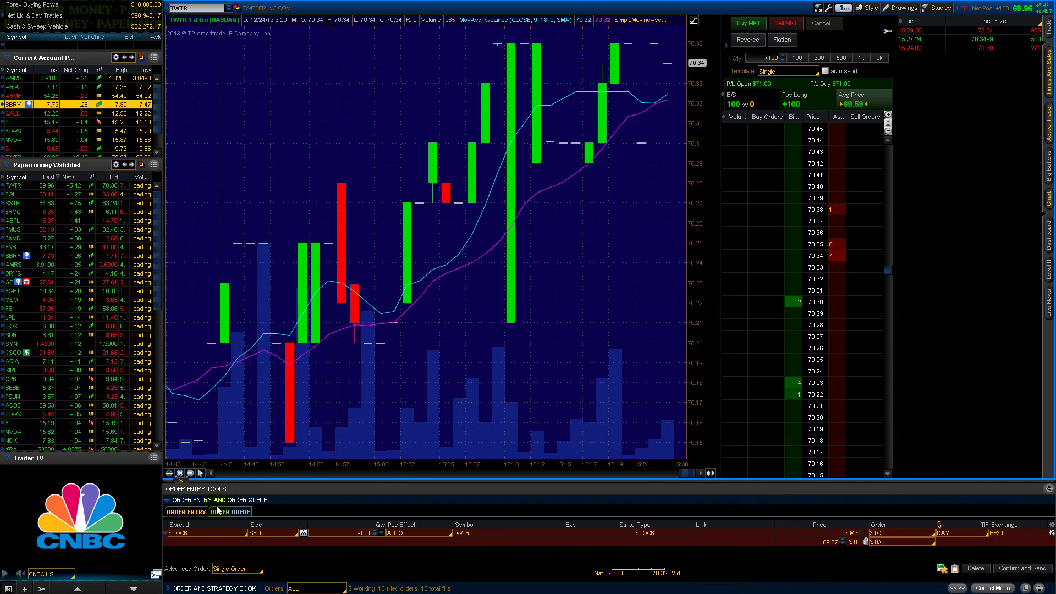
Switch the stop trigger from STD to MARK price.
{"action": "left_click", "coordinate": [909, 540]}
{"action": "left_click", "coordinate": [900, 569]}
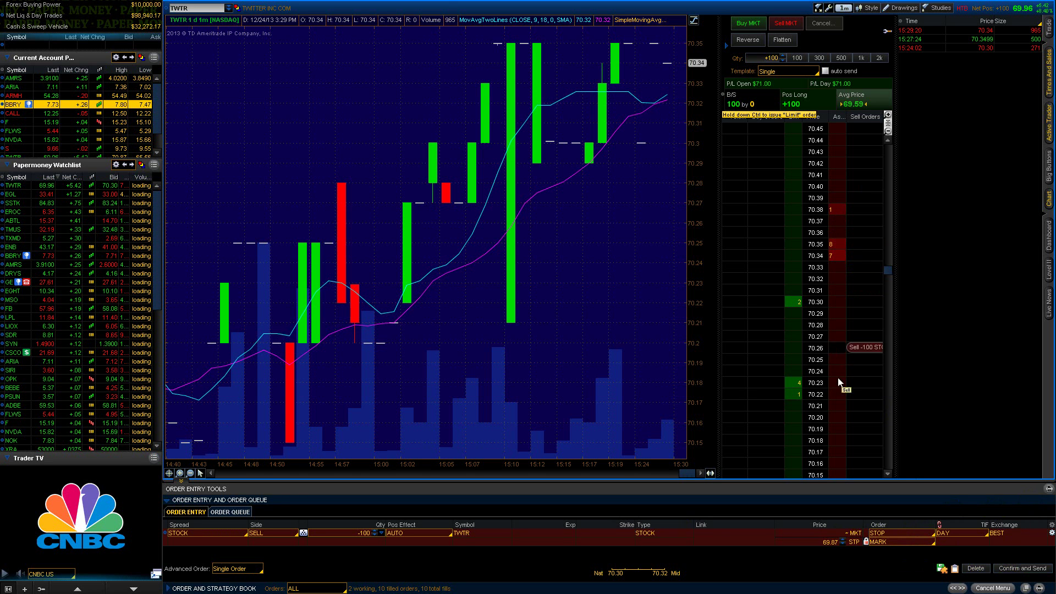
{"action": "scroll", "coordinate": [842, 384], "scroll_direction": "down", "scroll_amount": 3}
{"action": "scroll", "coordinate": [842, 382], "scroll_direction": "up", "scroll_amount": 3}
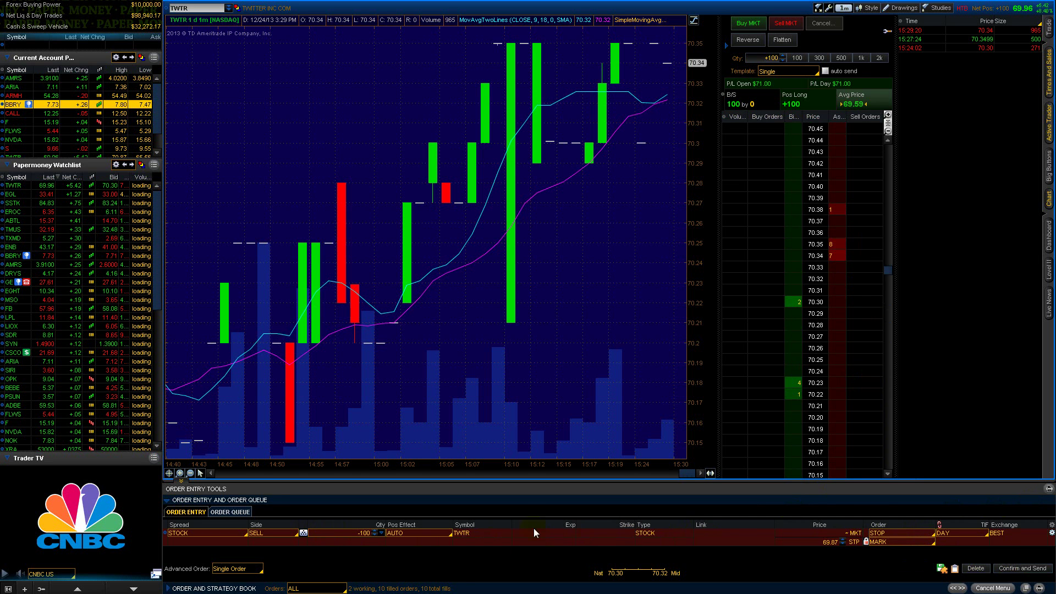
{"action": "scroll", "coordinate": [850, 405], "scroll_direction": "down", "scroll_amount": 10}
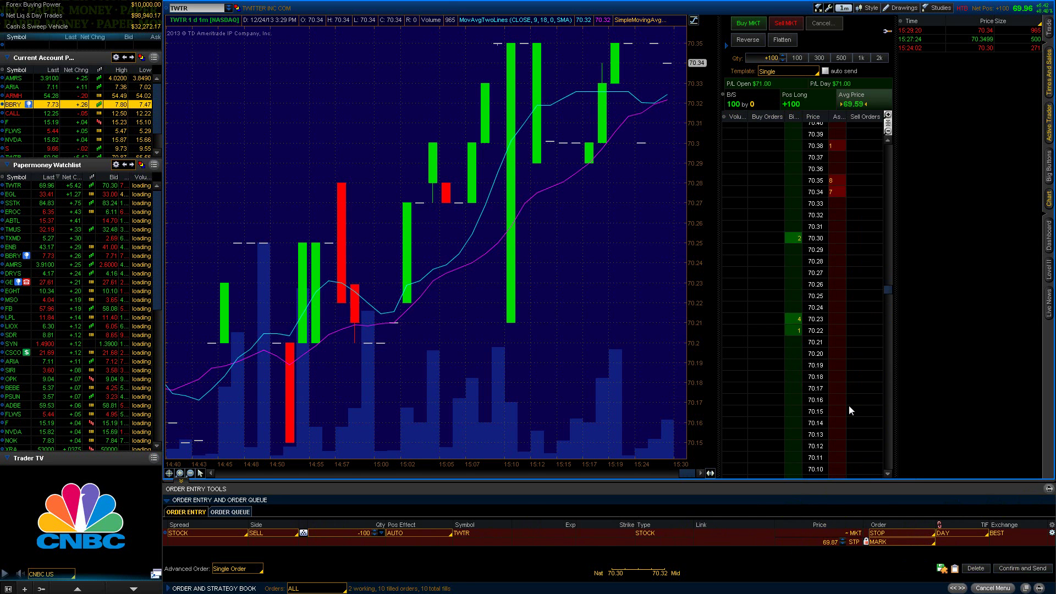
{"action": "scroll", "coordinate": [849, 405], "scroll_direction": "down", "scroll_amount": 3}
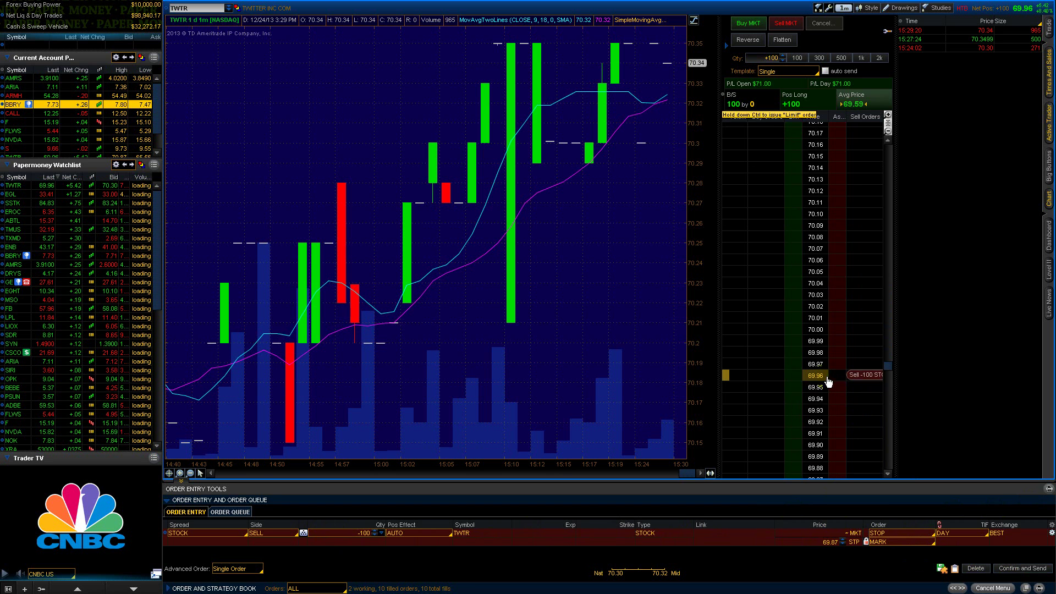
{"action": "scroll", "coordinate": [832, 423], "scroll_direction": "down", "scroll_amount": 8}
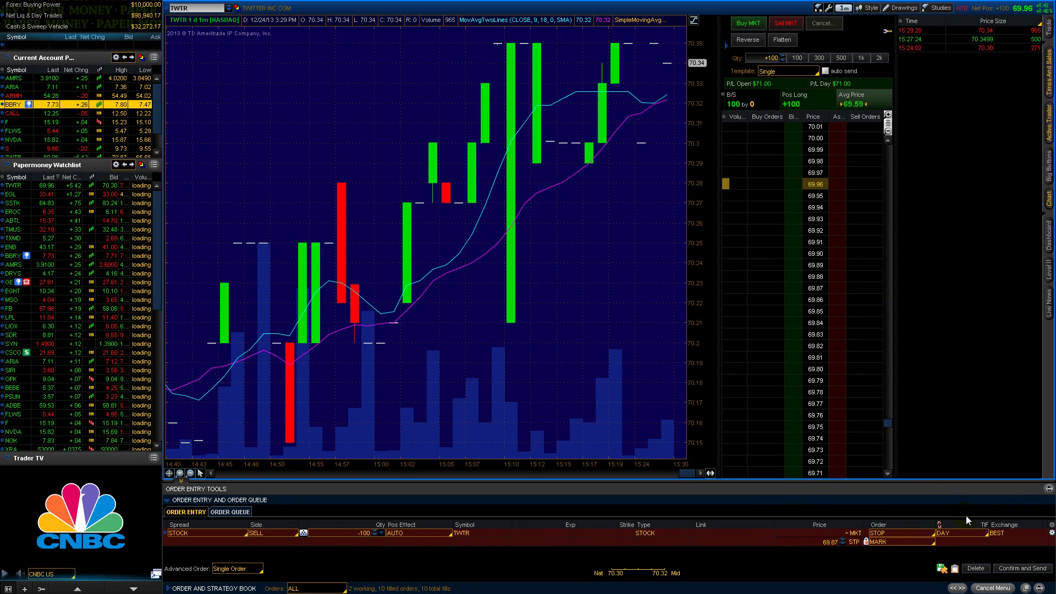
Hide Order Entry Tools and rescale the TWTR chart's price range and time range to 3:16–3:30 PM.
{"action": "left_click", "coordinate": [975, 568]}
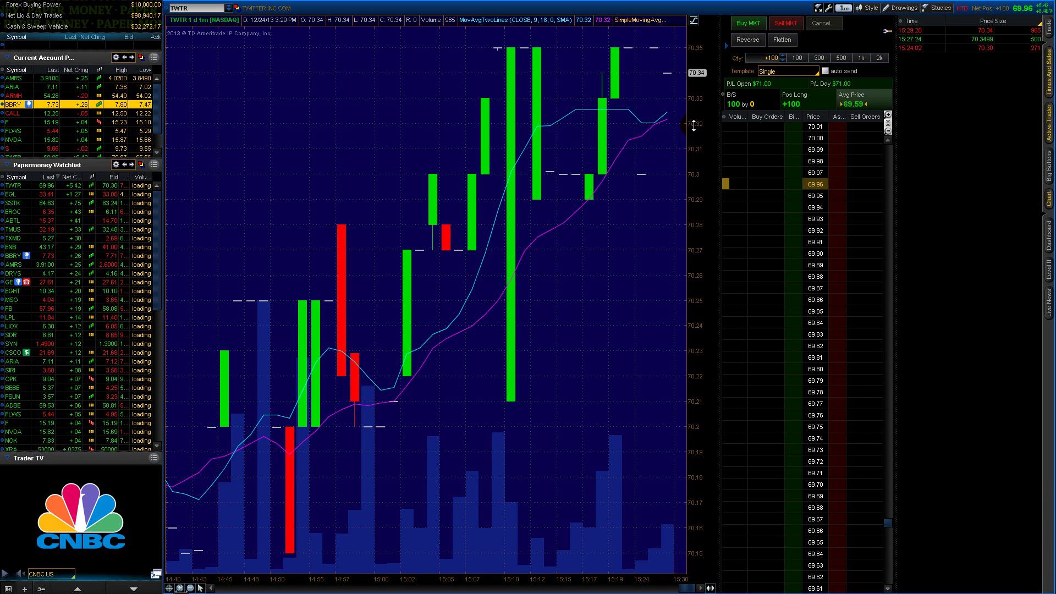
{"action": "left_click_drag", "start_coordinate": [694, 126], "coordinate": [692, 286]}
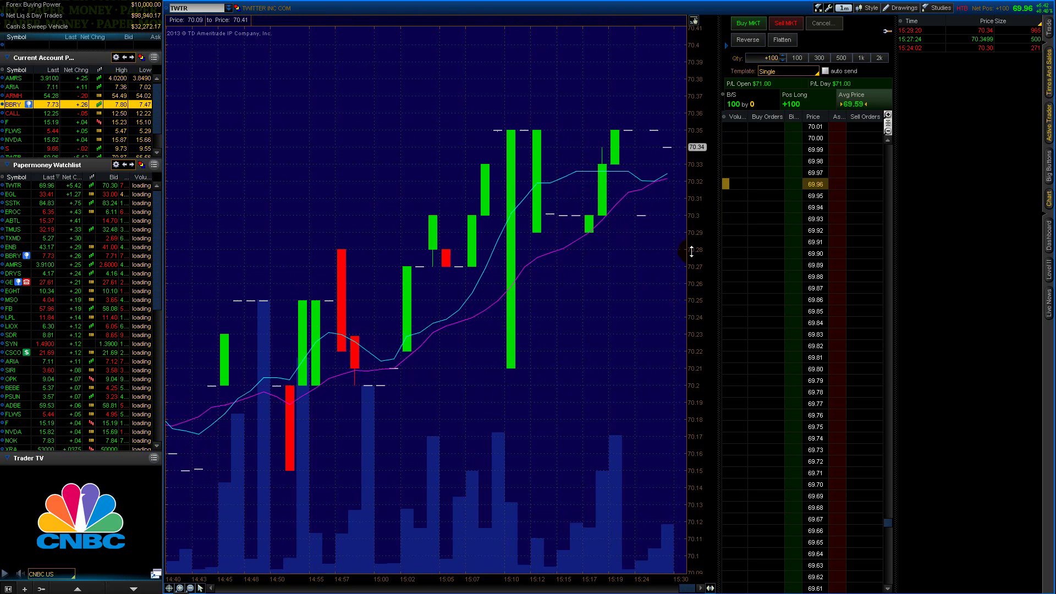
{"action": "left_click_drag", "start_coordinate": [415, 577], "coordinate": [242, 587]}
Load the saved workspace named Todds.
{"action": "left_click", "coordinate": [1007, 1]}
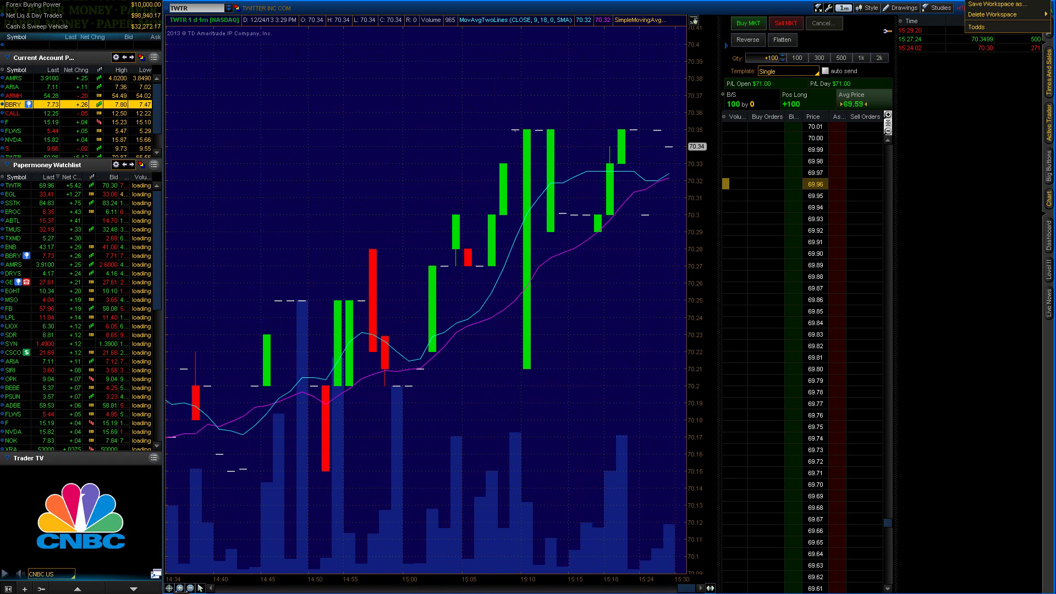
{"action": "mouse_move", "coordinate": [985, 14]}
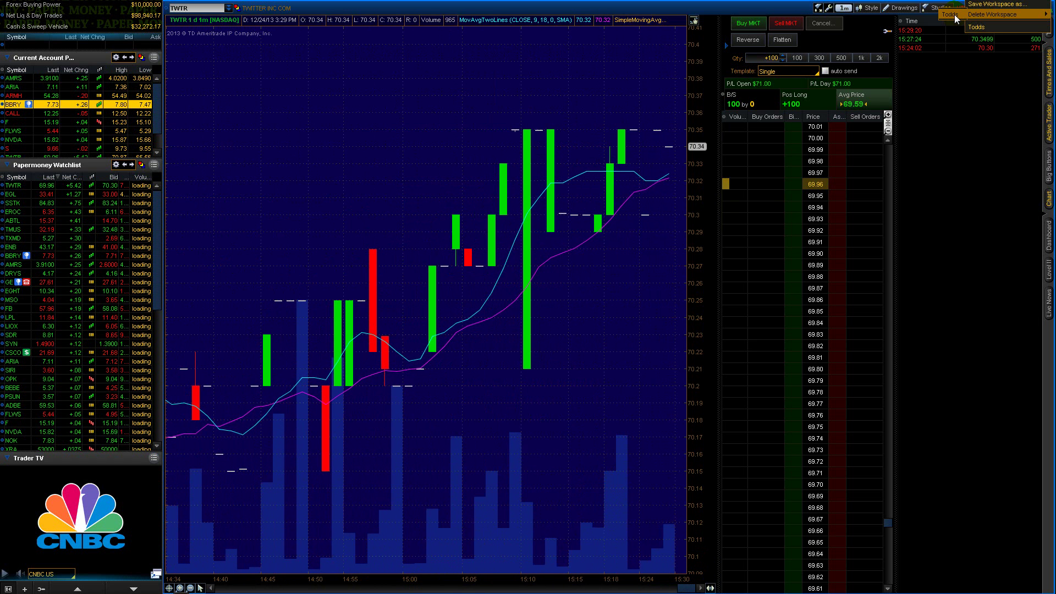
{"action": "left_click", "coordinate": [956, 16]}
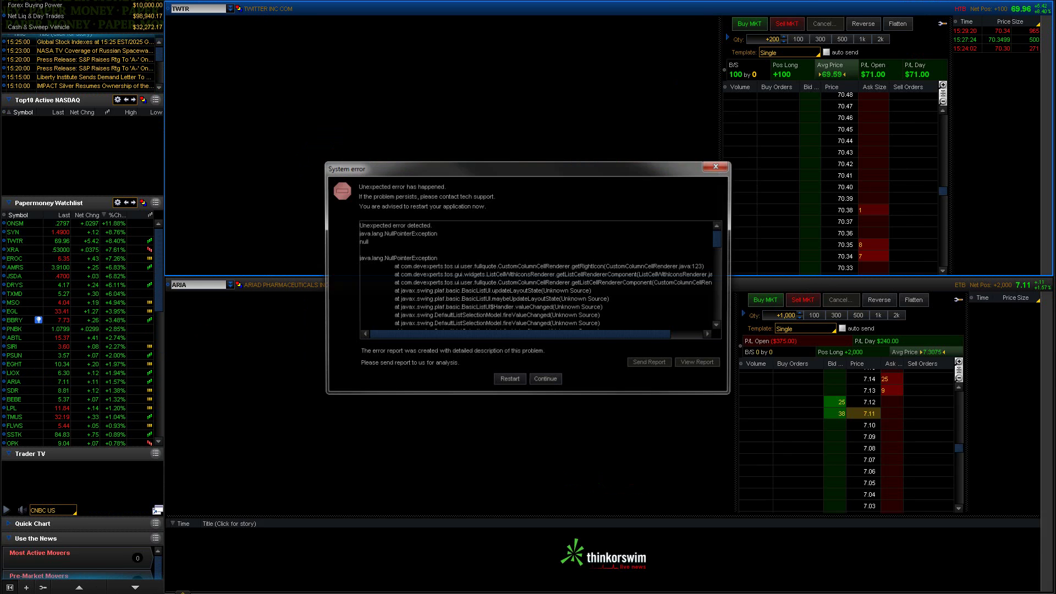
Continue past the system error and close the news panels so the TWTR daily chart fills the area.
{"action": "left_click", "coordinate": [546, 380]}
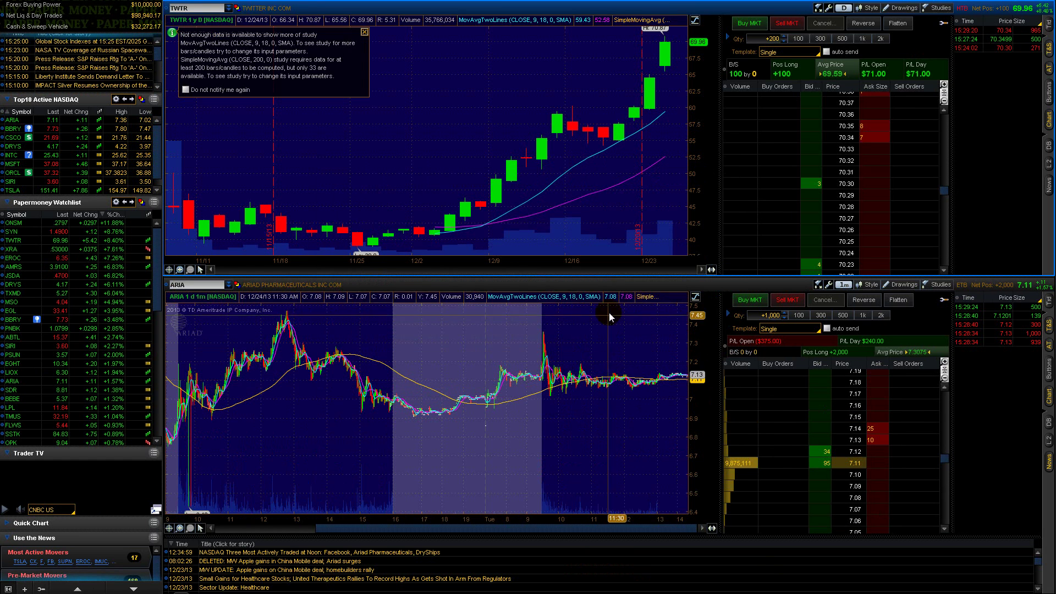
{"action": "left_click", "coordinate": [1049, 464]}
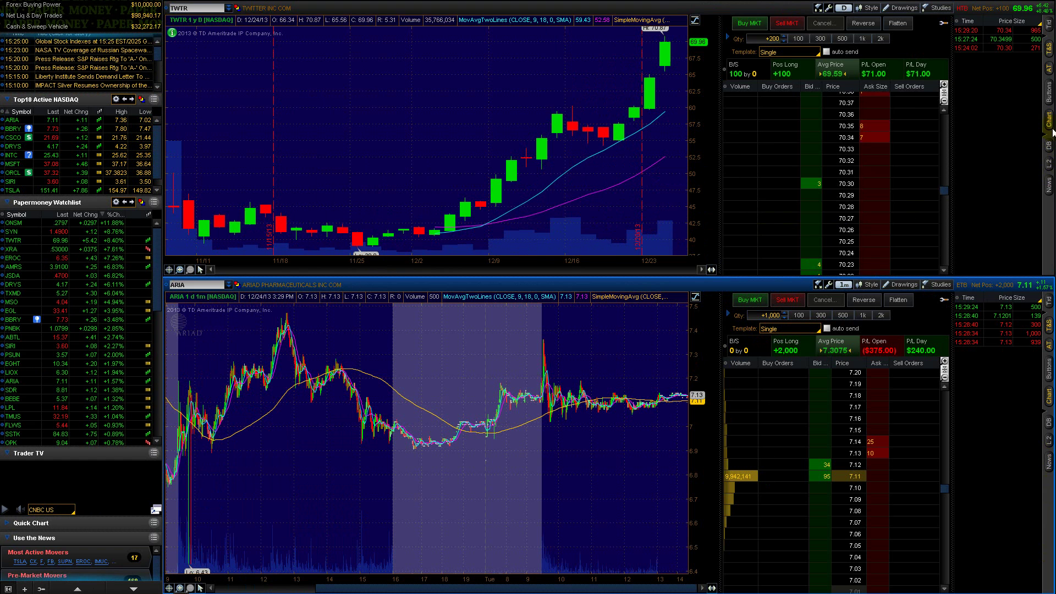
{"action": "left_click", "coordinate": [1049, 189]}
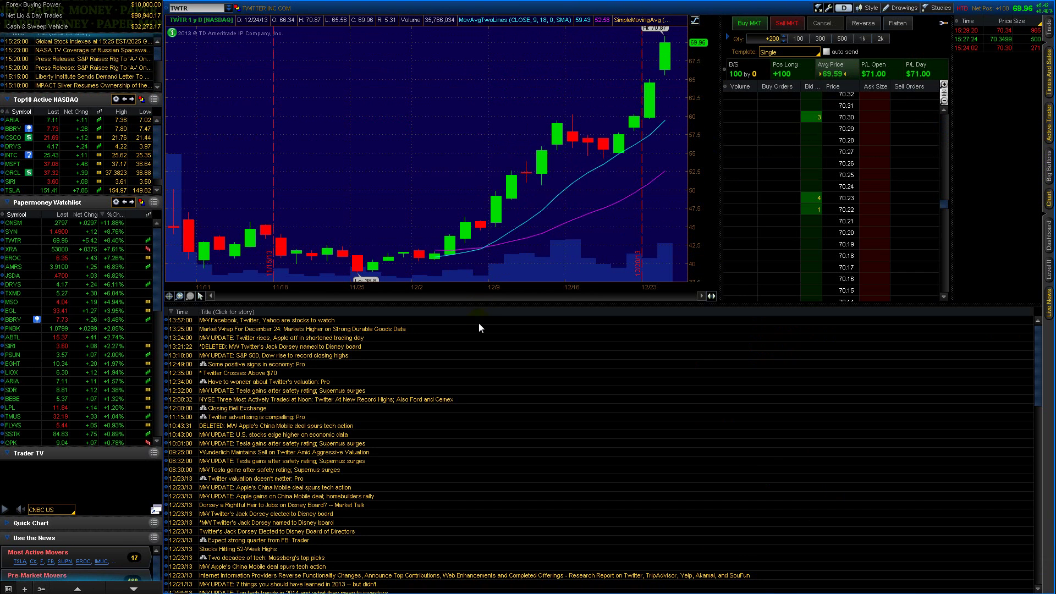
{"action": "left_click_drag", "start_coordinate": [282, 302], "coordinate": [280, 511]}
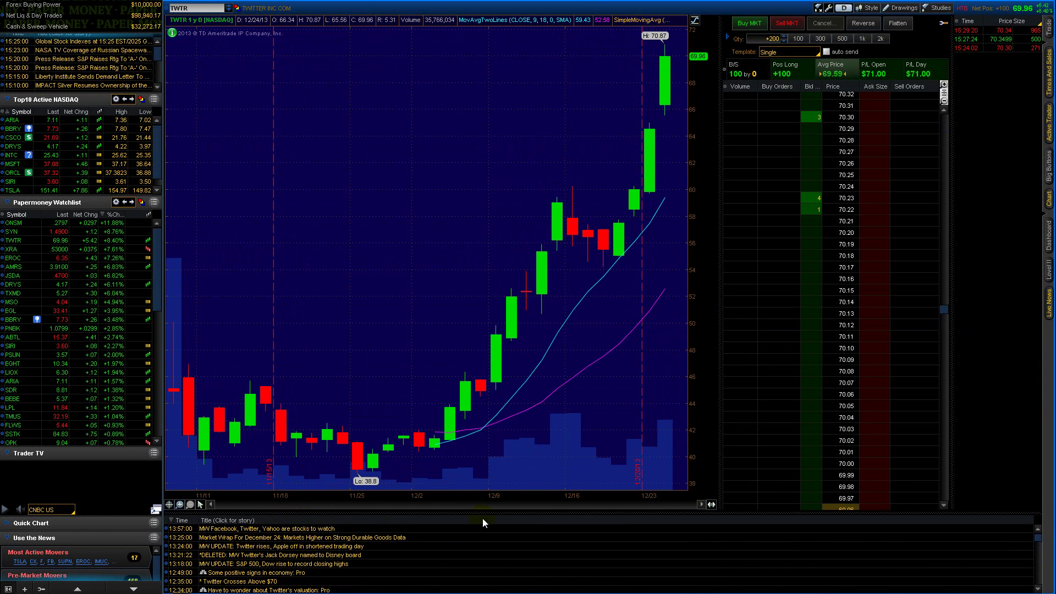
{"action": "left_click_drag", "start_coordinate": [530, 512], "coordinate": [526, 329]}
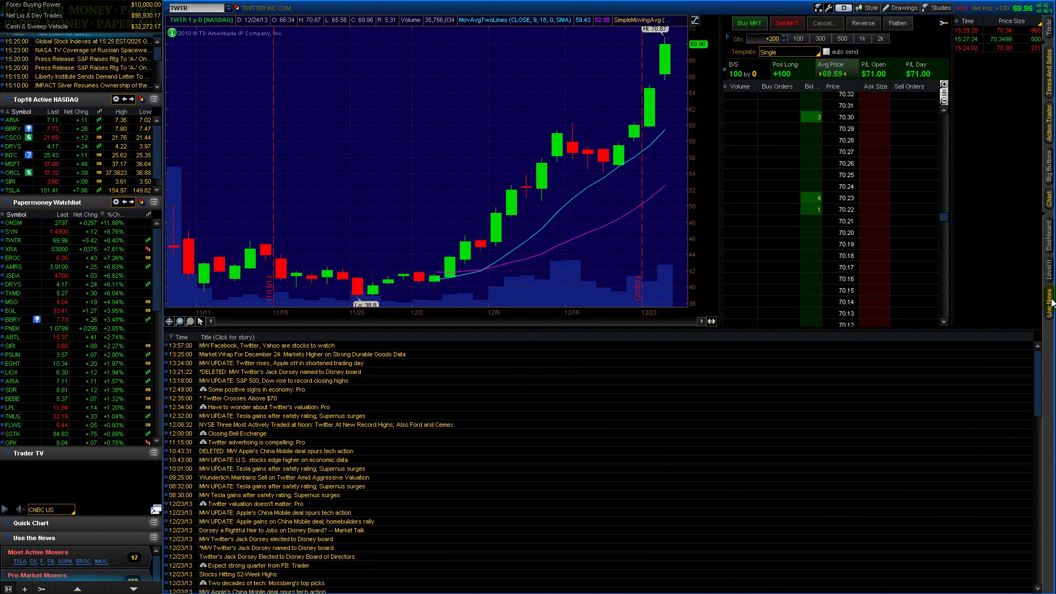
{"action": "left_click", "coordinate": [1050, 302]}
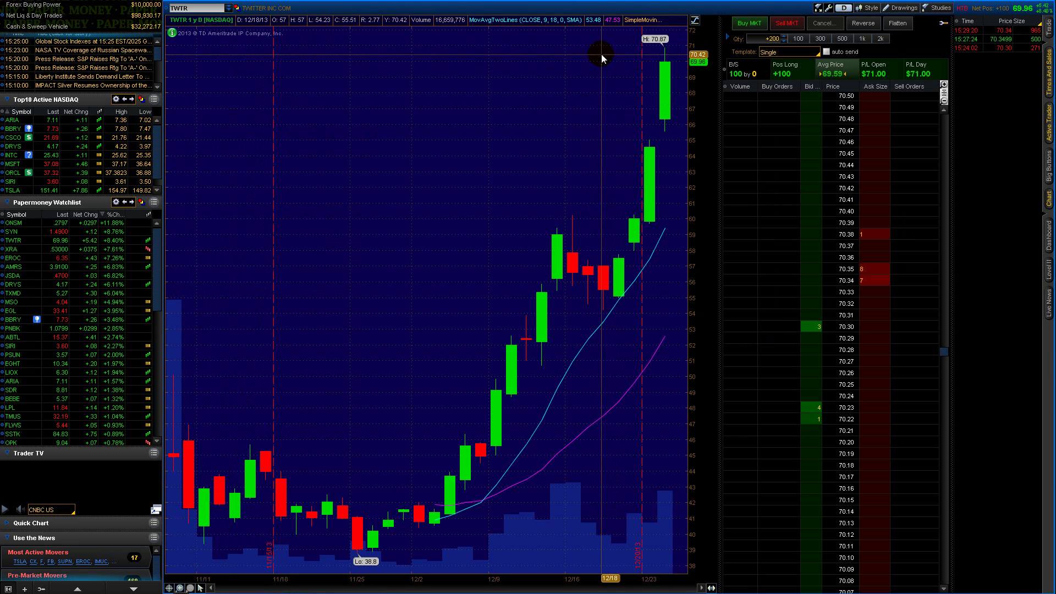